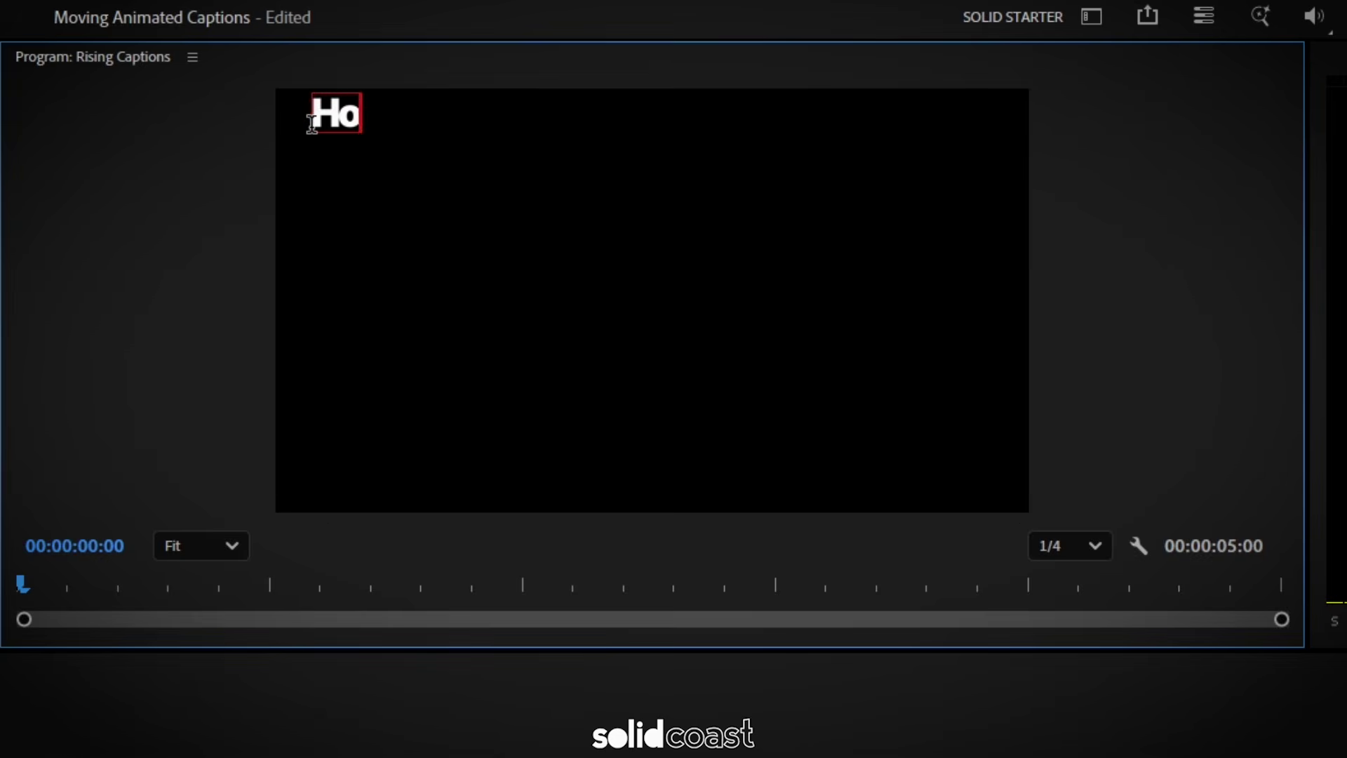
Cut the "How" text clip at 00:00:01:05 and delete the portion after the cut.
{"action": "left_click", "coordinate": [143, 76]}
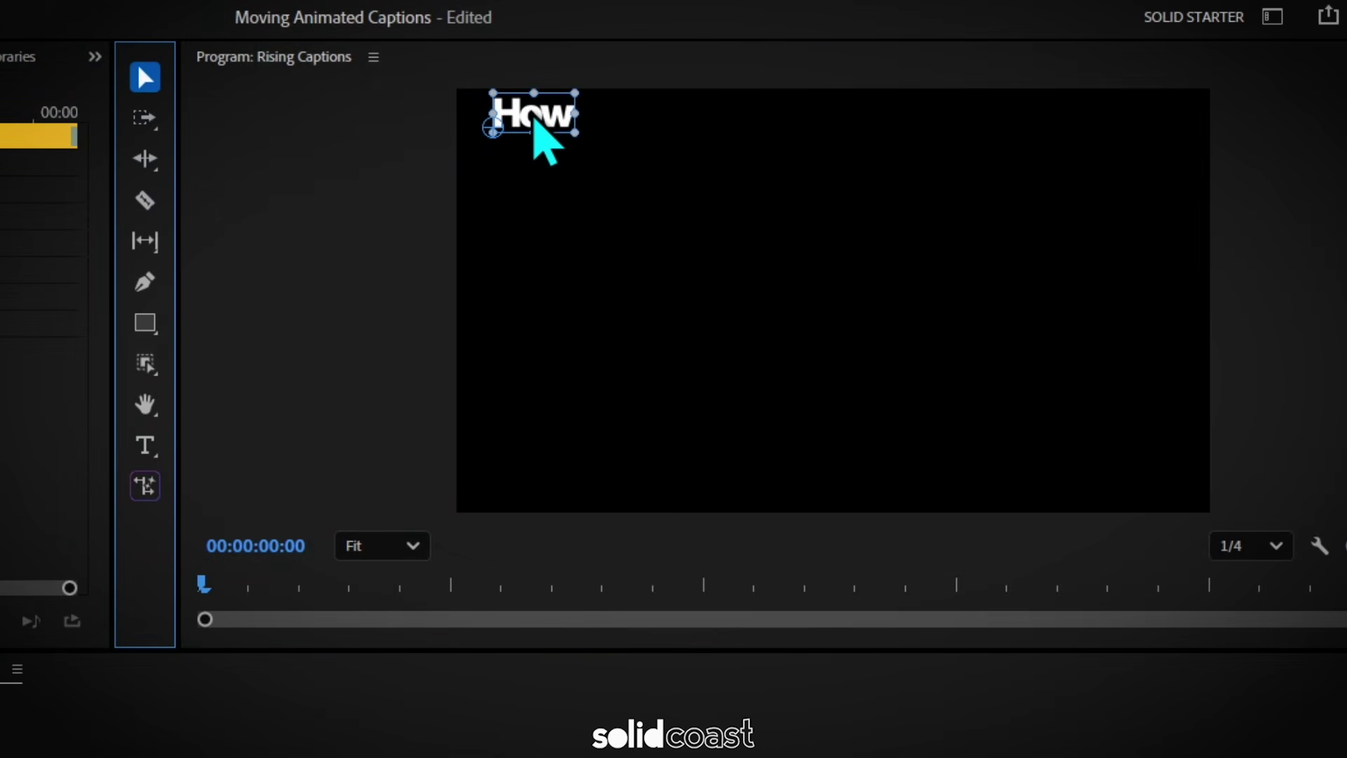
{"action": "left_click", "coordinate": [533, 121]}
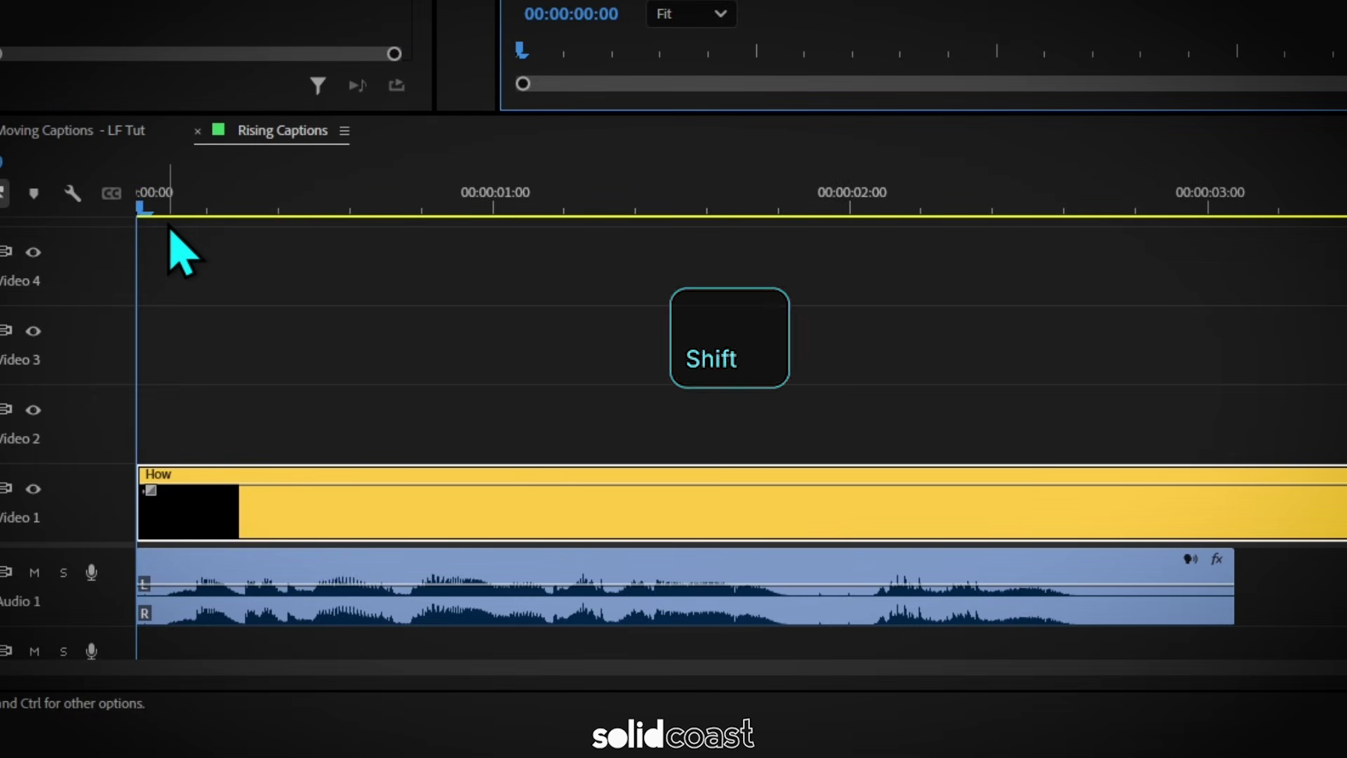
{"action": "key", "text": "shift+Right"}
{"action": "key", "text": "shift+Right"}
{"action": "key", "text": "shift+Right"}
{"action": "key", "text": "shift+Right"}
{"action": "key", "text": "shift+Right"}
{"action": "key", "text": "shift+Right"}
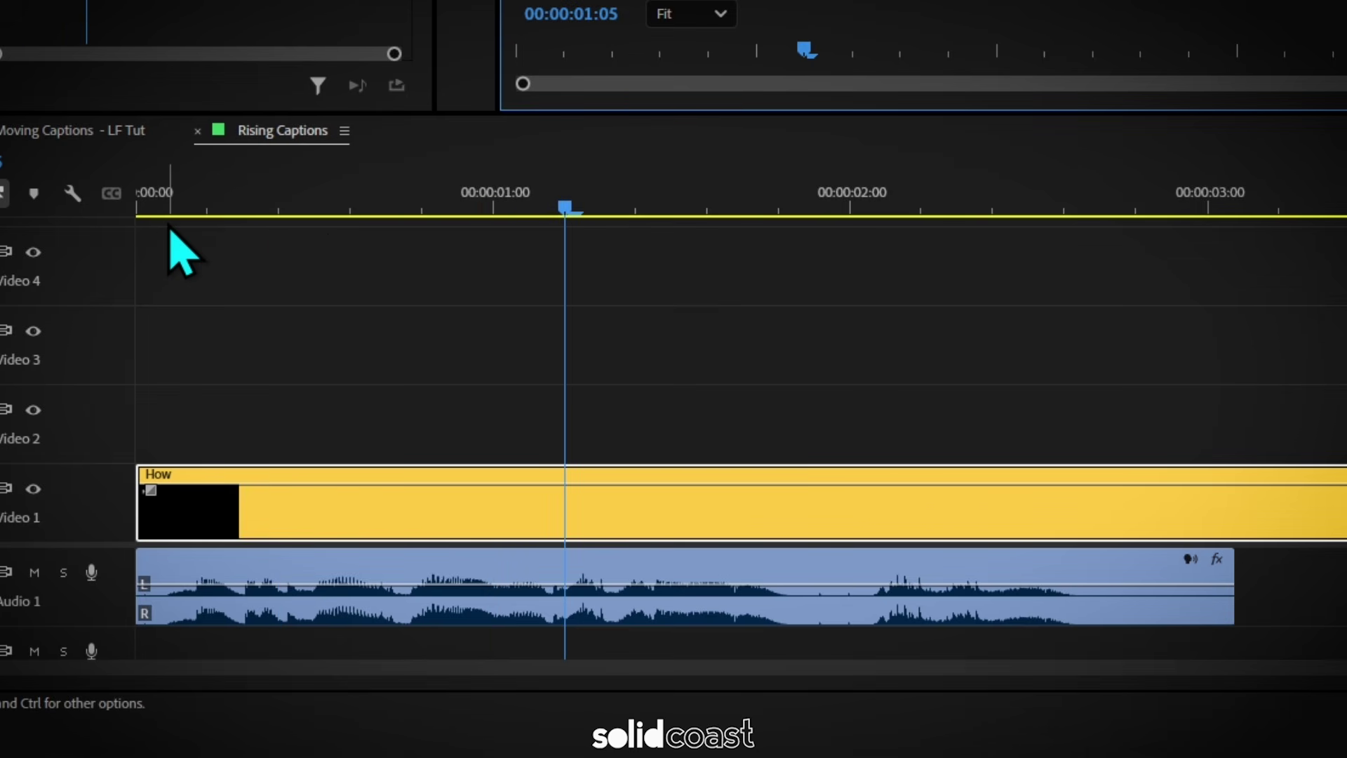
{"action": "key", "text": "ctrl+k"}
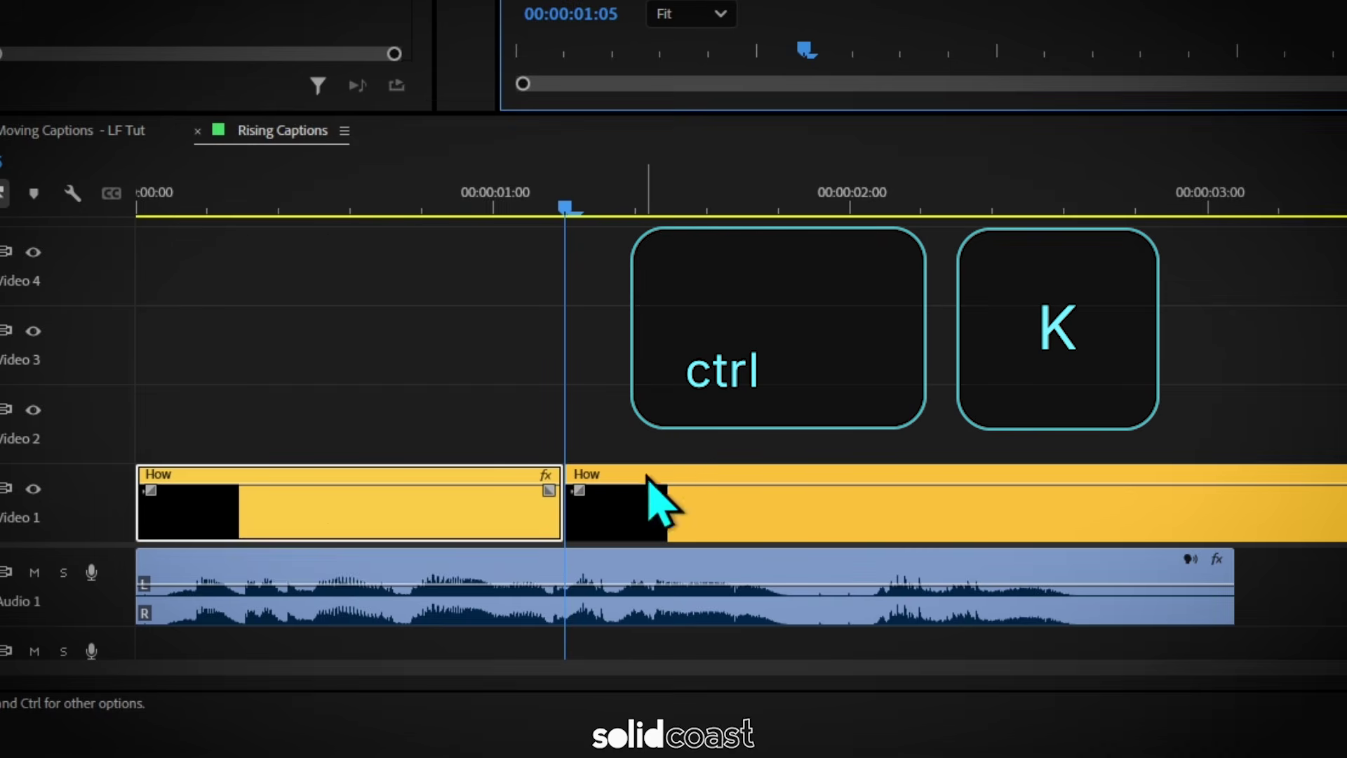
{"action": "left_click", "coordinate": [647, 479]}
{"action": "key", "text": "Delete"}
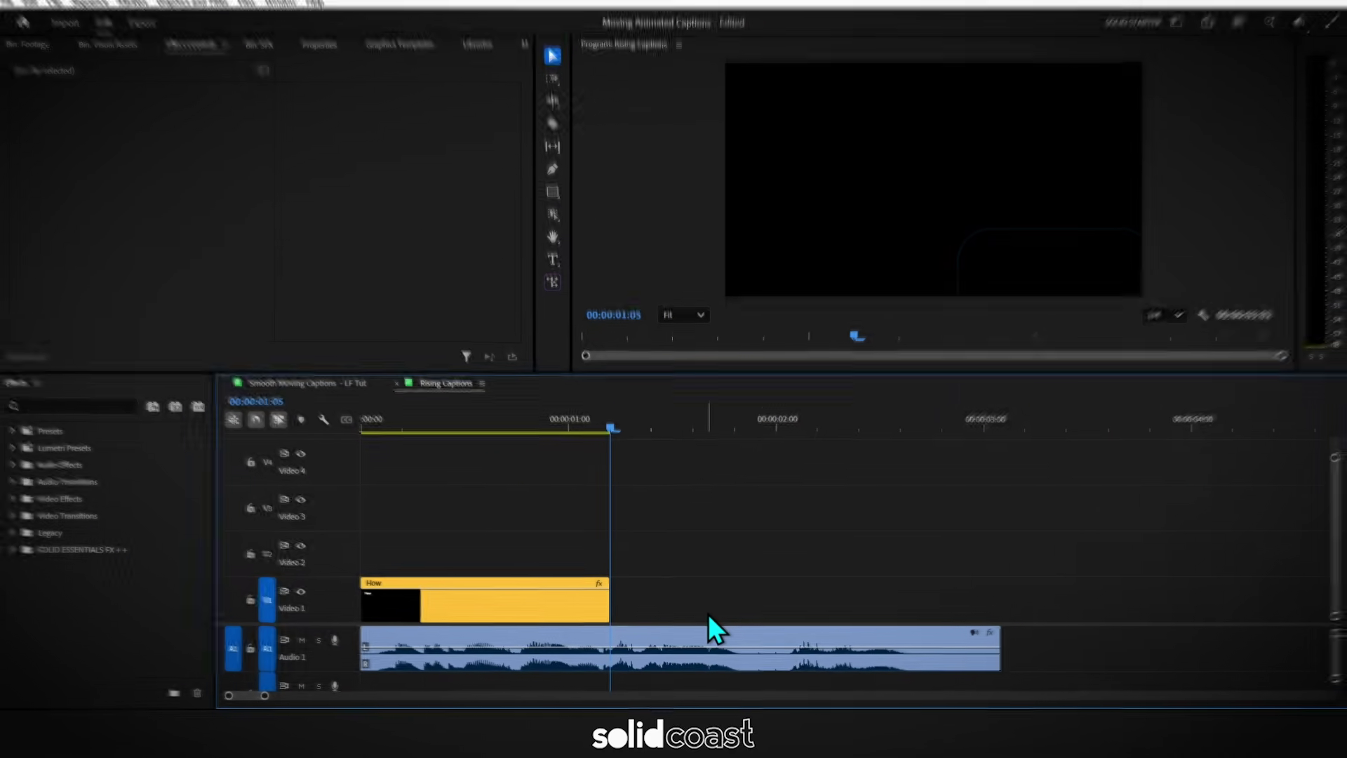
Duplicate the "How" clip onto Video 2 with a five-frame offset, and move the copied word diagonally below the original.
{"action": "left_click", "coordinate": [568, 433]}
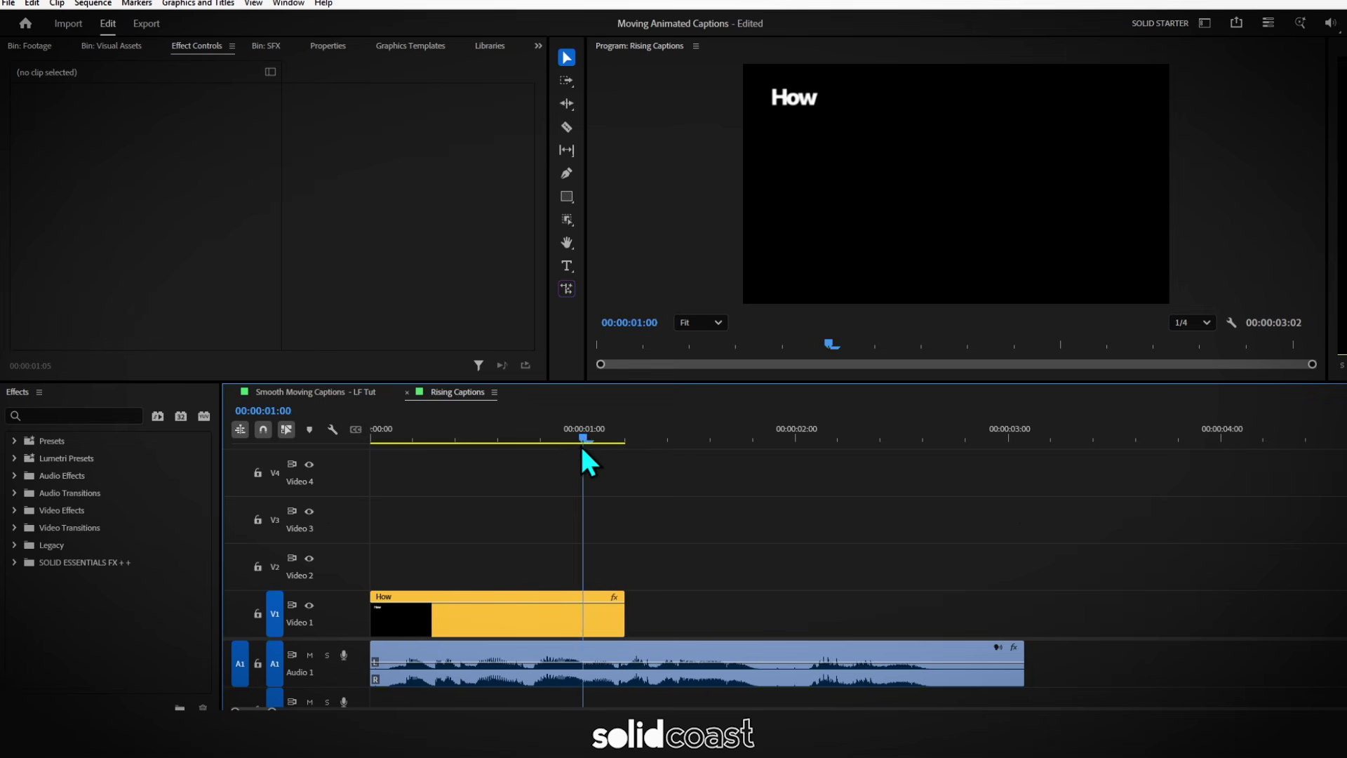
{"action": "left_click_drag", "start_coordinate": [582, 449], "coordinate": [499, 458]}
{"action": "key", "text": "alt"}
{"action": "left_click", "coordinate": [489, 625]}
{"action": "left_click_drag", "start_coordinate": [487, 625], "coordinate": [483, 579]}
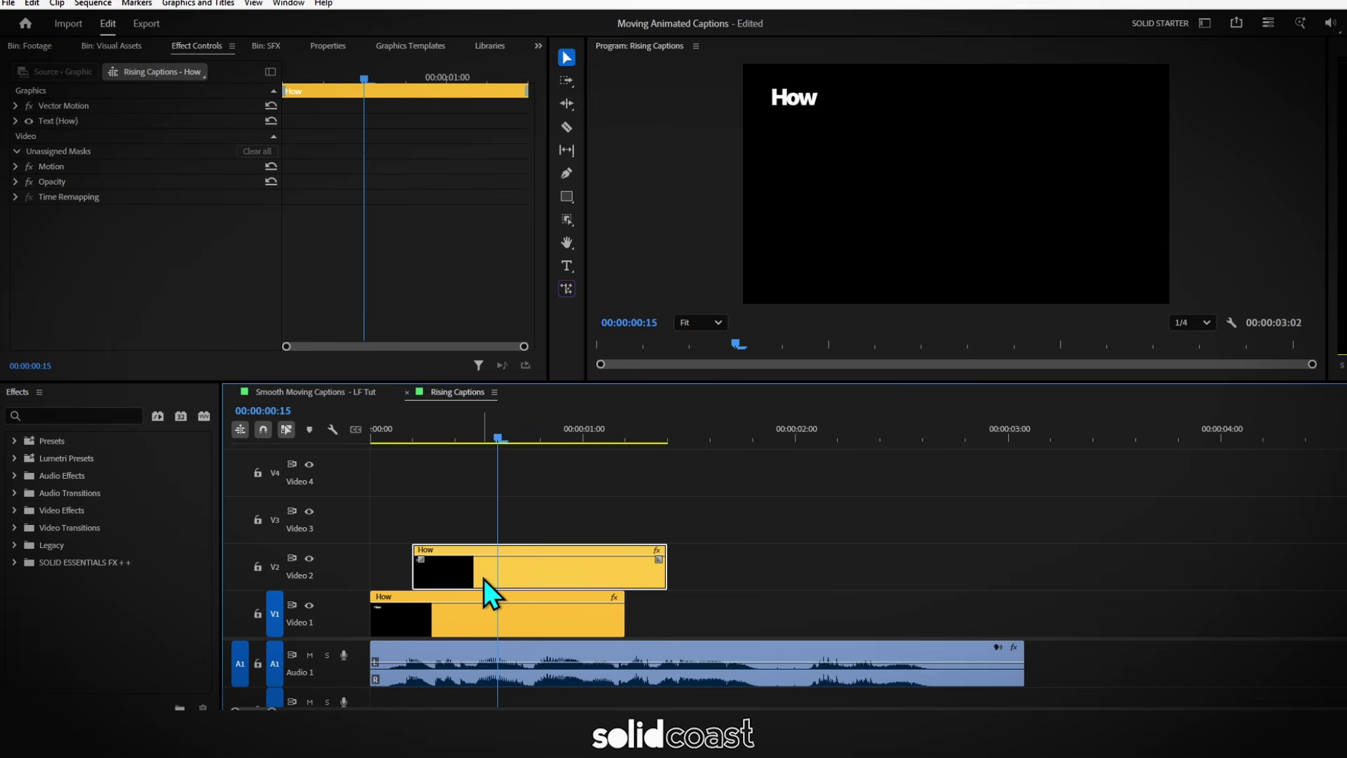
{"action": "left_click", "coordinate": [791, 106]}
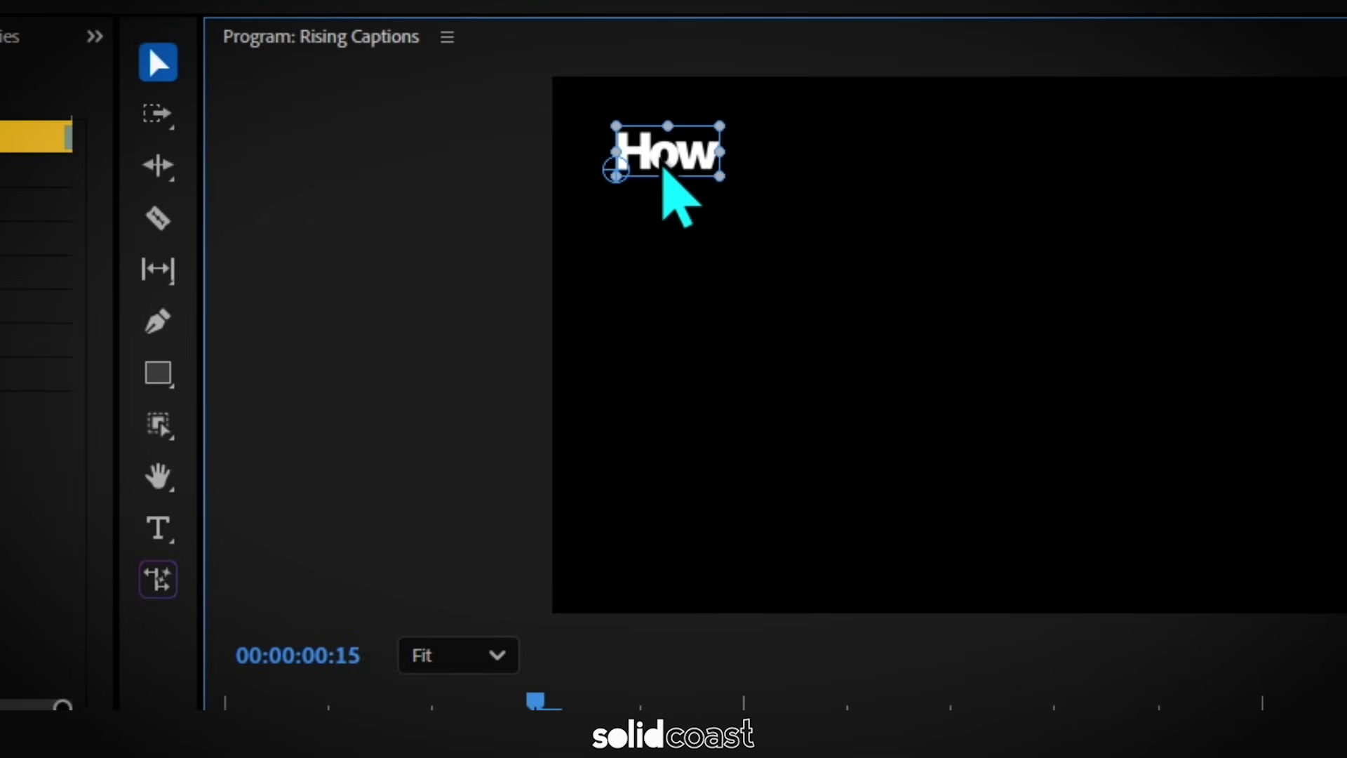
{"action": "left_click_drag", "start_coordinate": [663, 170], "coordinate": [747, 218]}
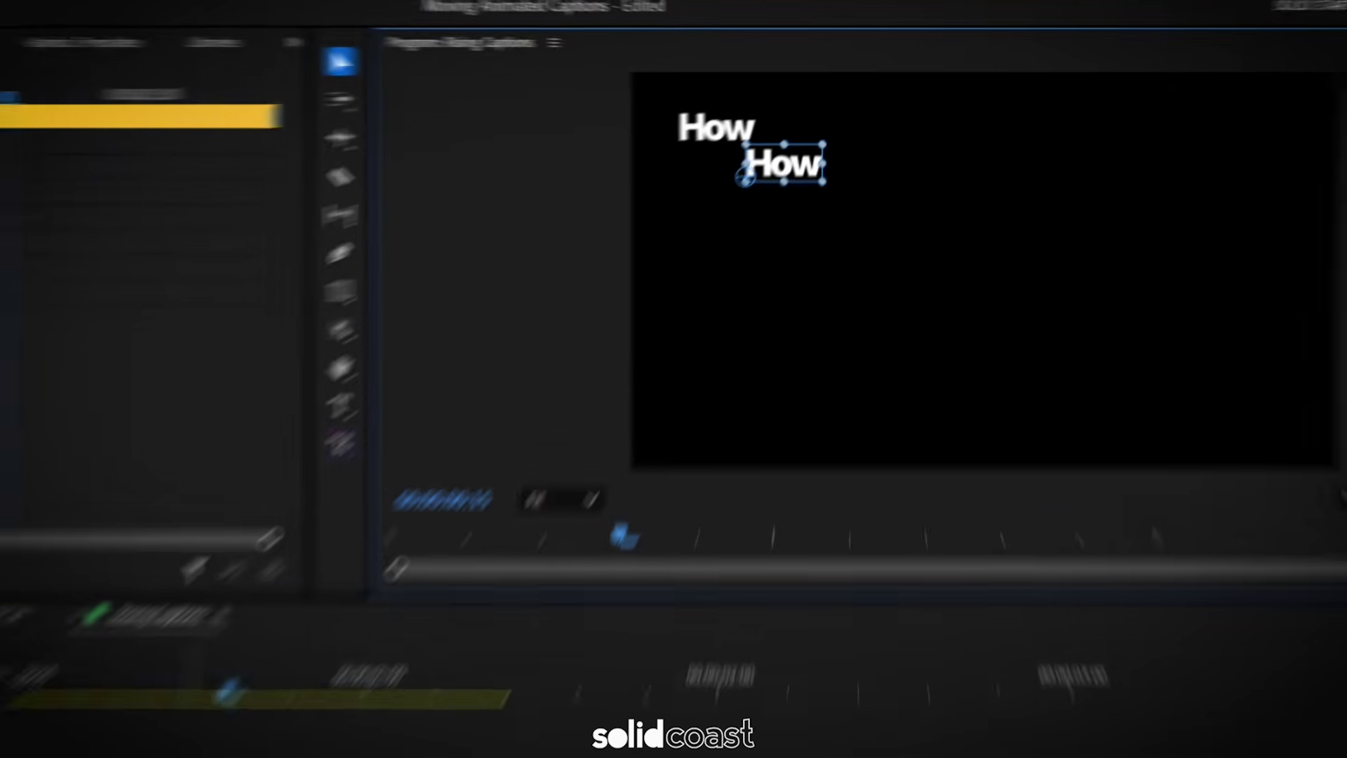
Add three more "How" duplicates on Video 3, 4 and 5, each five frames later and stepped diagonally down to the right.
{"action": "left_click_drag", "start_coordinate": [444, 595], "coordinate": [481, 536]}
{"action": "left_click_drag", "start_coordinate": [817, 130], "coordinate": [857, 147]}
{"action": "left_click_drag", "start_coordinate": [491, 509], "coordinate": [516, 491]}
{"action": "key", "text": "shift+minus"}
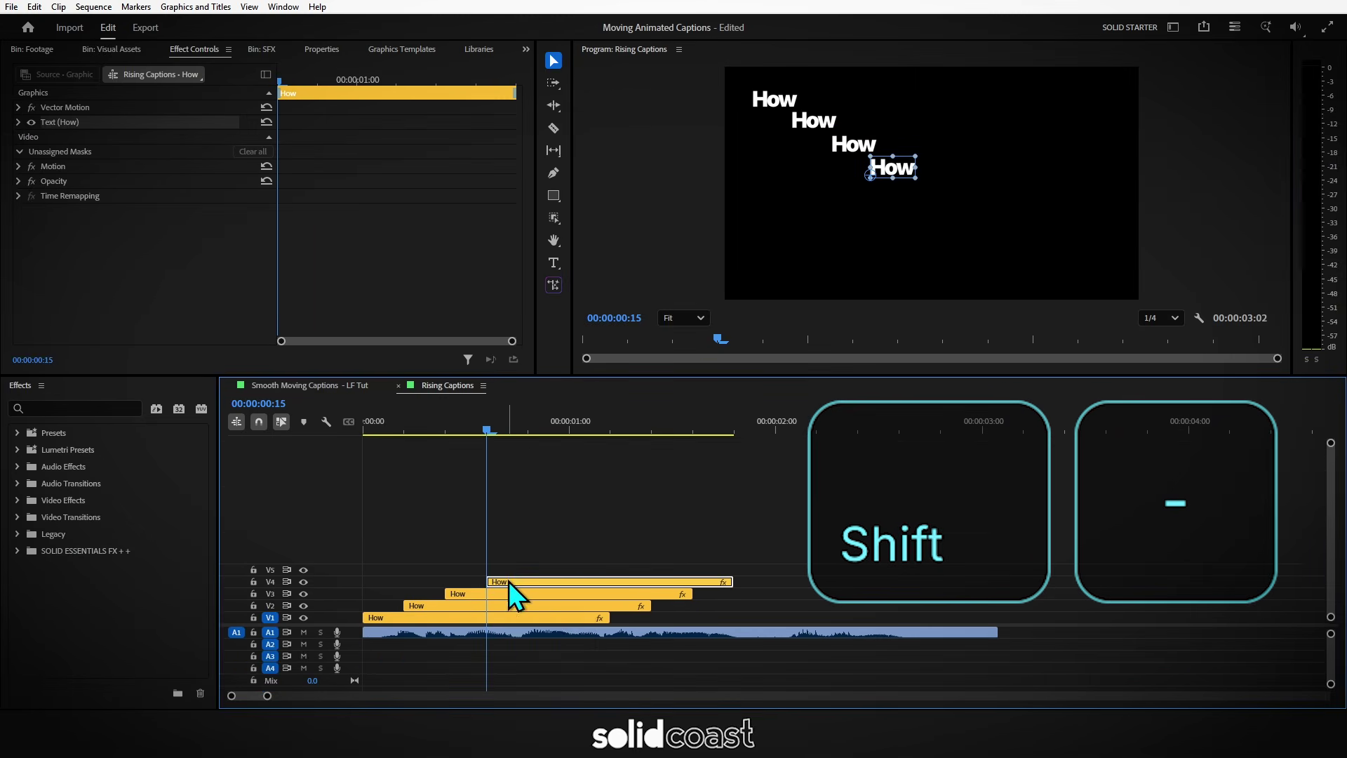
{"action": "key", "text": "shift+Right"}
{"action": "left_click_drag", "start_coordinate": [509, 583], "coordinate": [549, 571]}
{"action": "left_click_drag", "start_coordinate": [900, 172], "coordinate": [938, 194]}
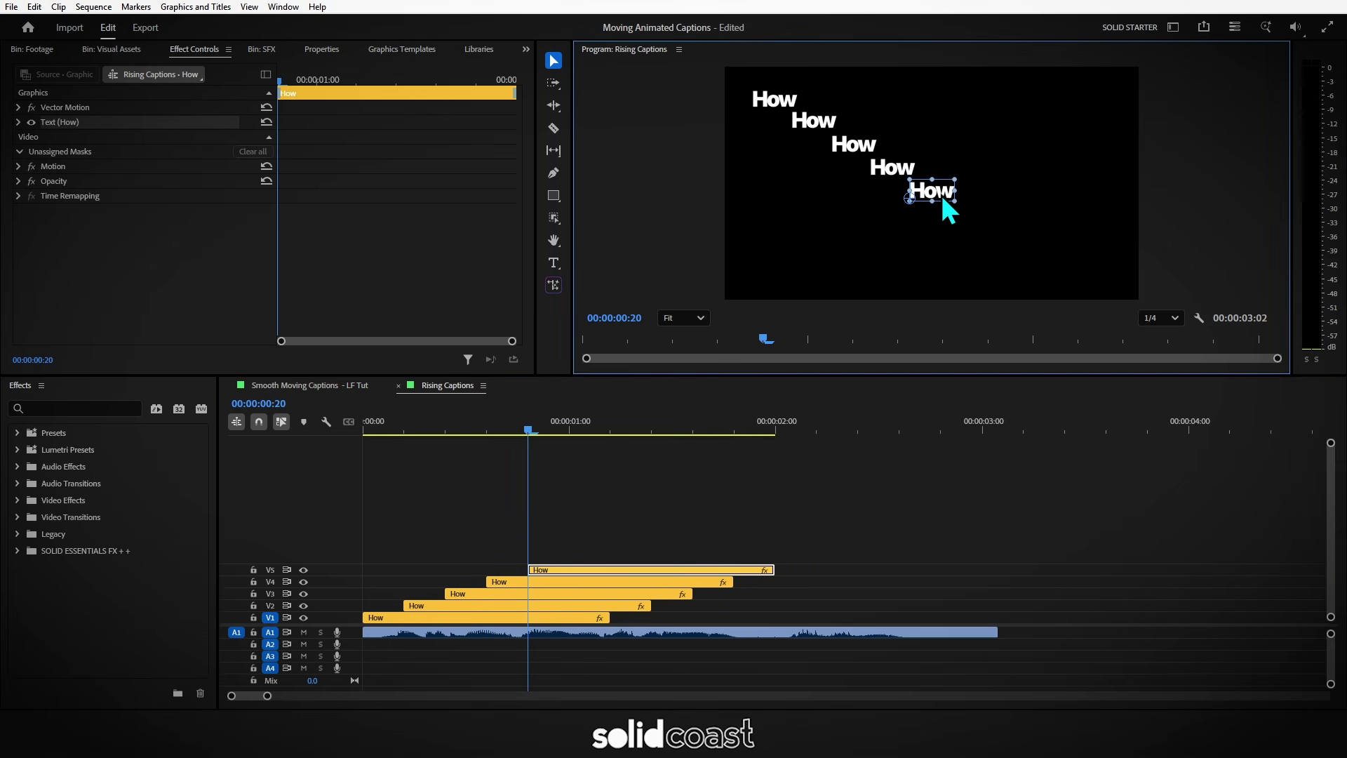
Replace the text of the duplicates on Video 2 to 5 with "to", "create", "rising" and "captions".
{"action": "type", "text": "tocreaterisingcaptions"}
{"action": "type", "text": "like"}
{"action": "left_click_drag", "start_coordinate": [582, 554], "coordinate": [631, 526]}
{"action": "key", "text": "shift+Right"}
{"action": "left_click", "coordinate": [612, 428]}
{"action": "key", "text": "ctrl+z"}
{"action": "key", "text": "ctrl+z"}
{"action": "key", "text": "ctrl+z"}
Change the Video 6 title to "like" and duplicate it onto Video 7 five frames later as "this".
{"action": "left_click", "coordinate": [829, 237]}
{"action": "double_click", "coordinate": [829, 238]}
{"action": "type", "text": "like"}
{"action": "left_click_drag", "start_coordinate": [582, 554], "coordinate": [624, 526]}
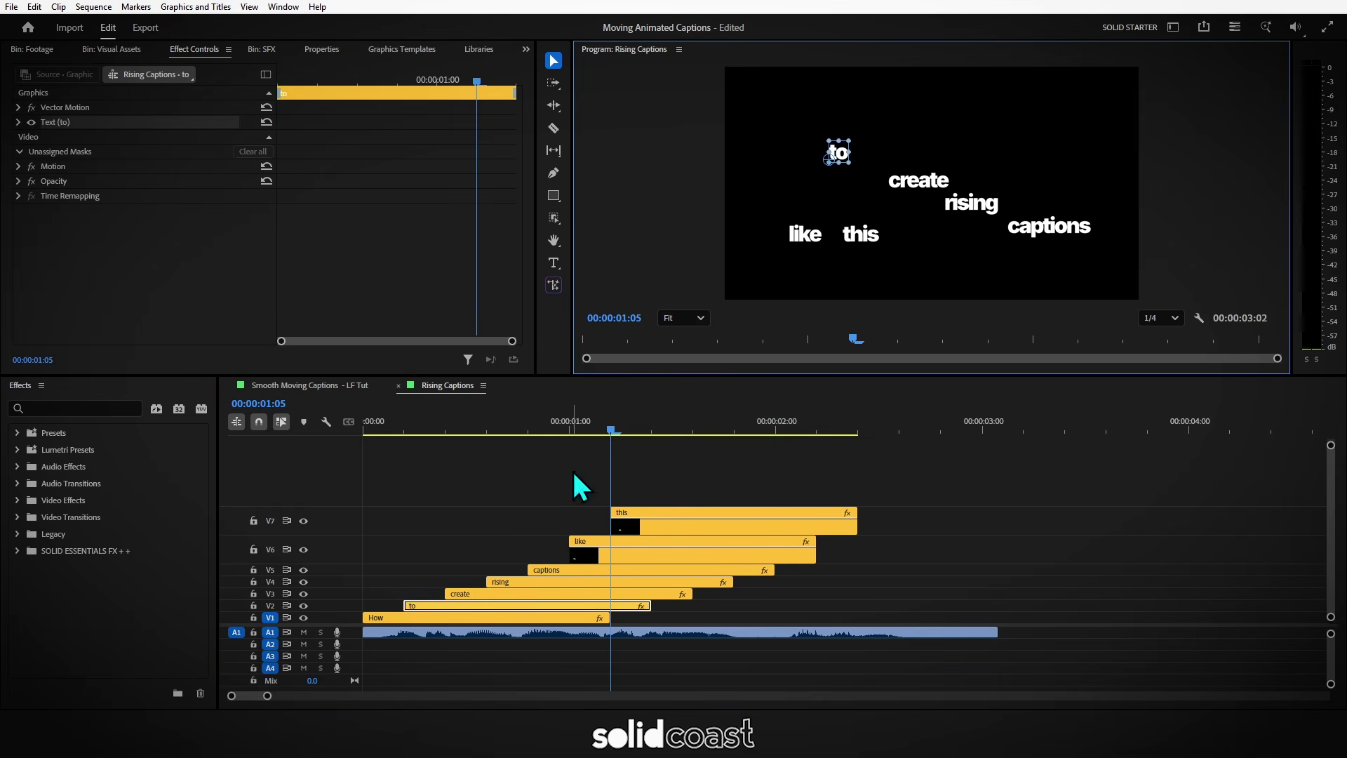
Arrange the words from "How" to "captions" in a diagonal cascade, with "like" and "this" spaced out below them.
{"action": "key", "text": "ctrl+Right"}
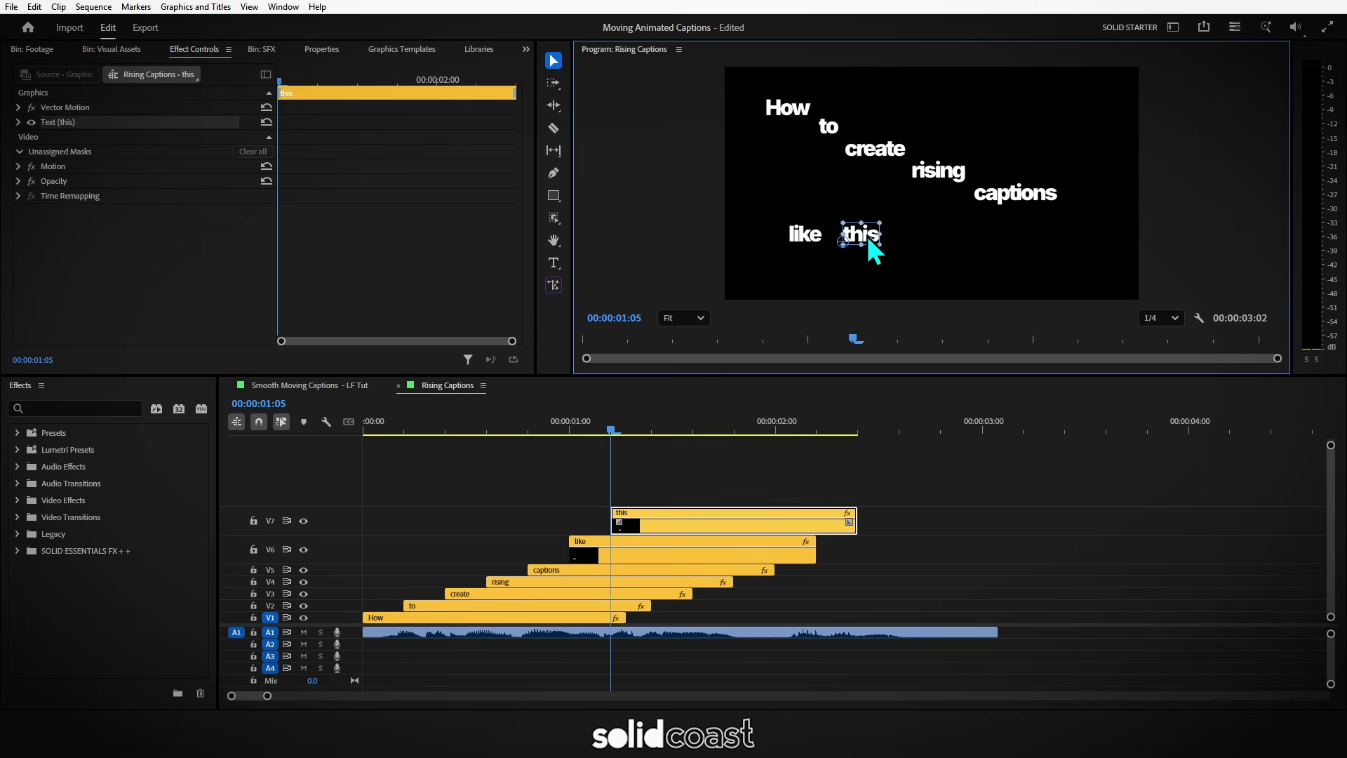
{"action": "left_click", "coordinate": [886, 237]}
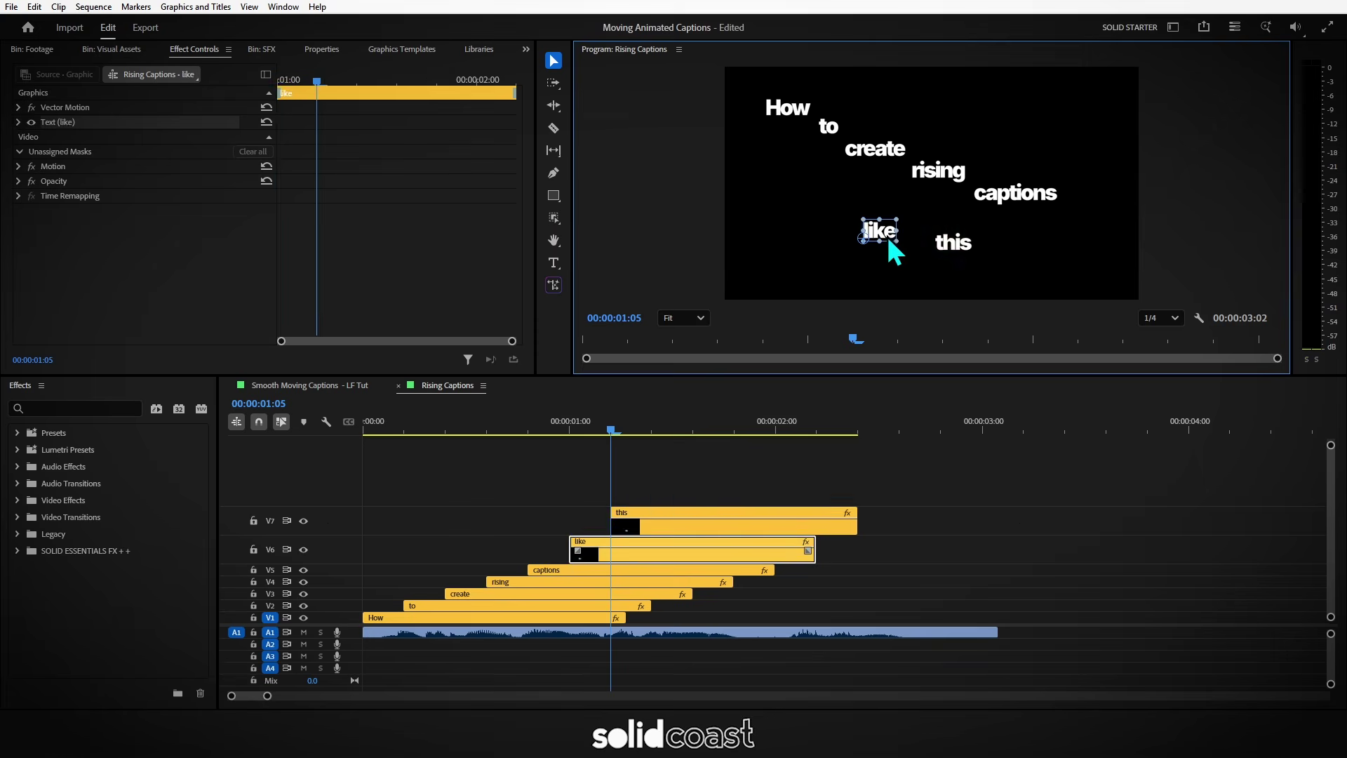
{"action": "left_click", "coordinate": [951, 249]}
Restyle the word "this" with a font found by searching "dexo", and adjust its placement in the frame.
{"action": "key", "text": "t"}
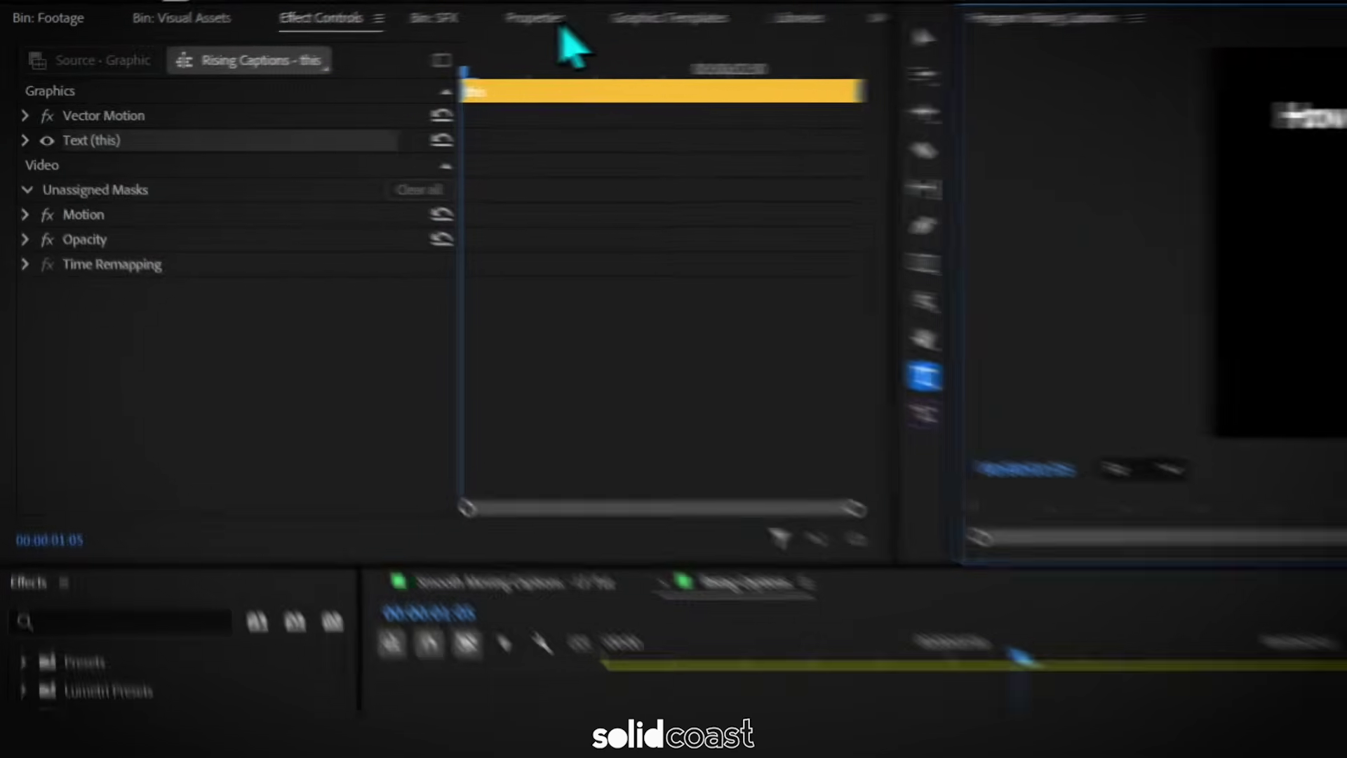
{"action": "left_click", "coordinate": [558, 21]}
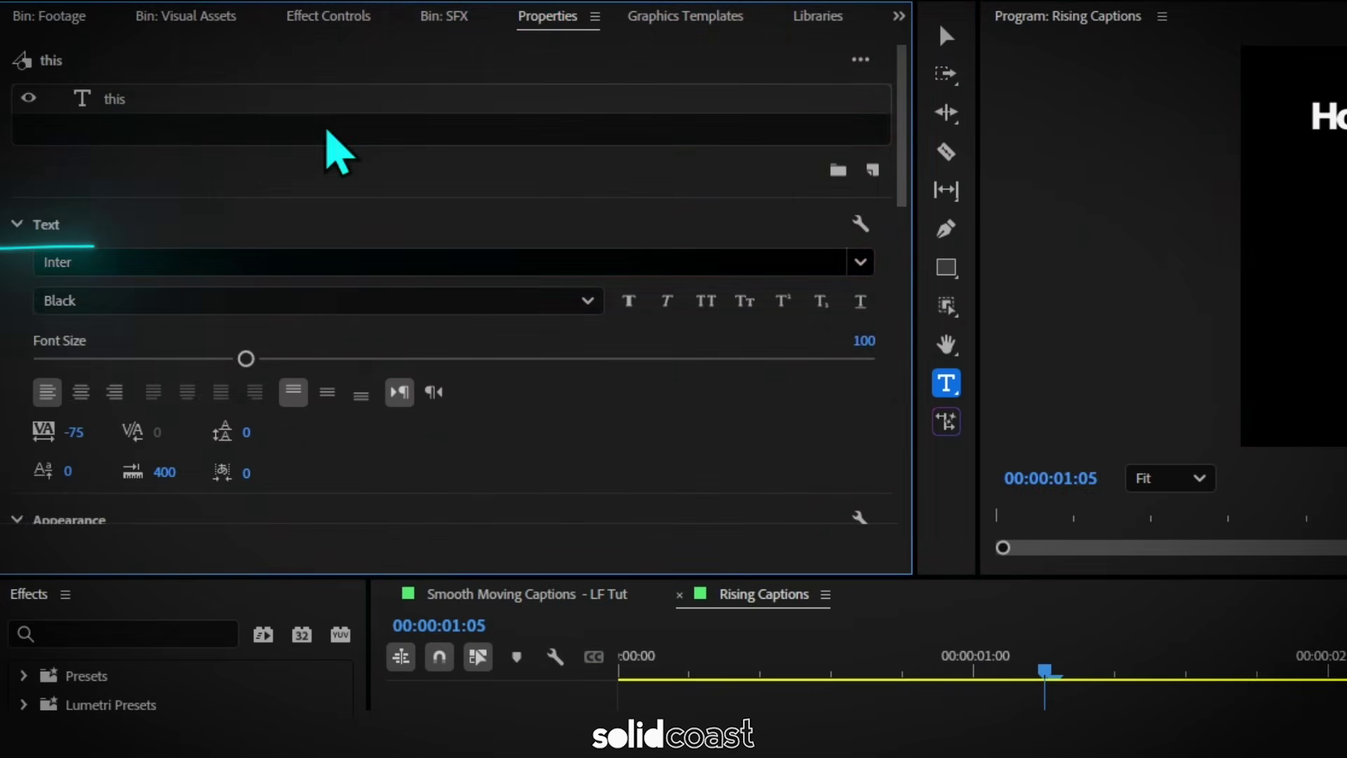
{"action": "left_click", "coordinate": [125, 265]}
{"action": "type", "text": "dexo"}
{"action": "left_click", "coordinate": [251, 330]}
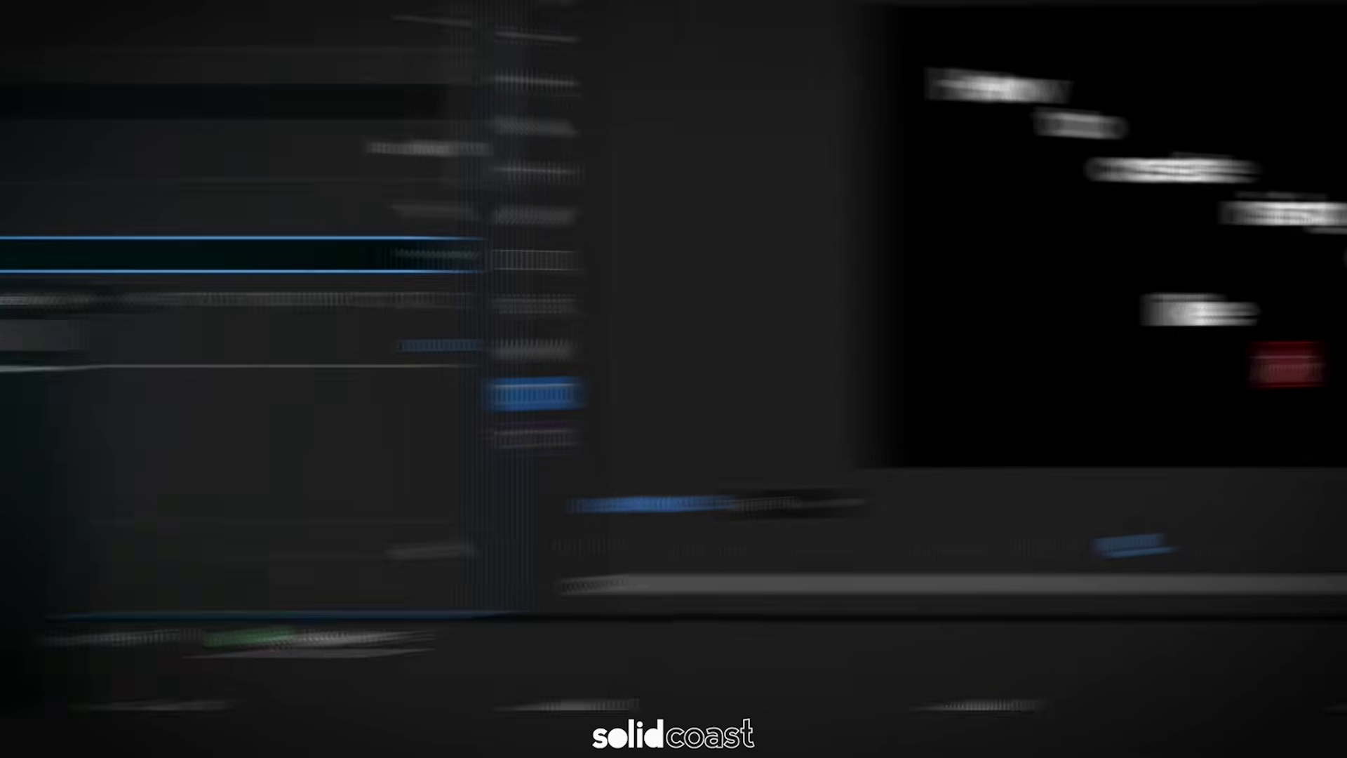
{"action": "left_click_drag", "start_coordinate": [700, 350], "coordinate": [914, 198]}
{"action": "mouse_move", "coordinate": [764, 418]}
{"action": "left_mouse_down"}
{"action": "mouse_move", "coordinate": [787, 430]}
{"action": "mouse_move", "coordinate": [752, 421]}
{"action": "left_mouse_up"}
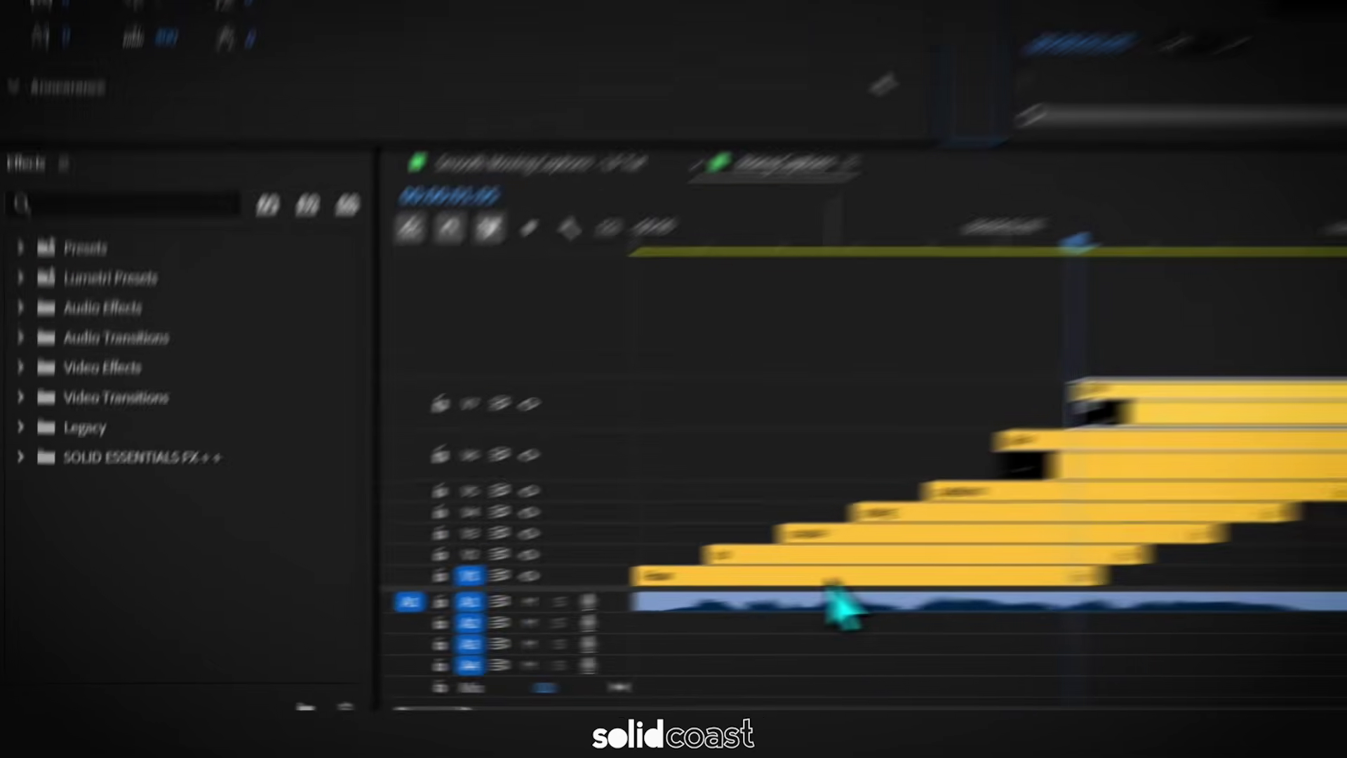
Apply the Transform effect to the "How" clip and set its Shutter Angle to 360 instead of using the composition's.
{"action": "left_click", "coordinate": [533, 615]}
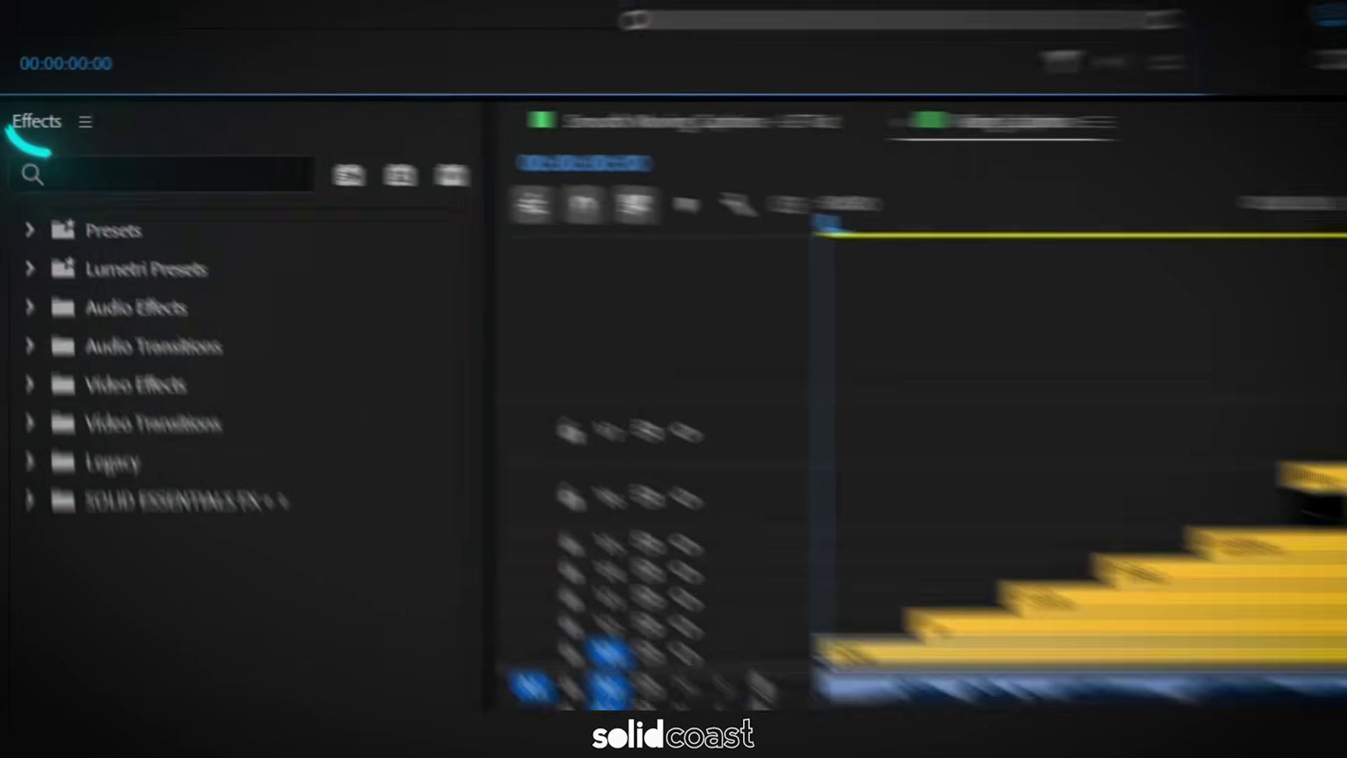
{"action": "left_click", "coordinate": [128, 160]}
{"action": "type", "text": "transform"}
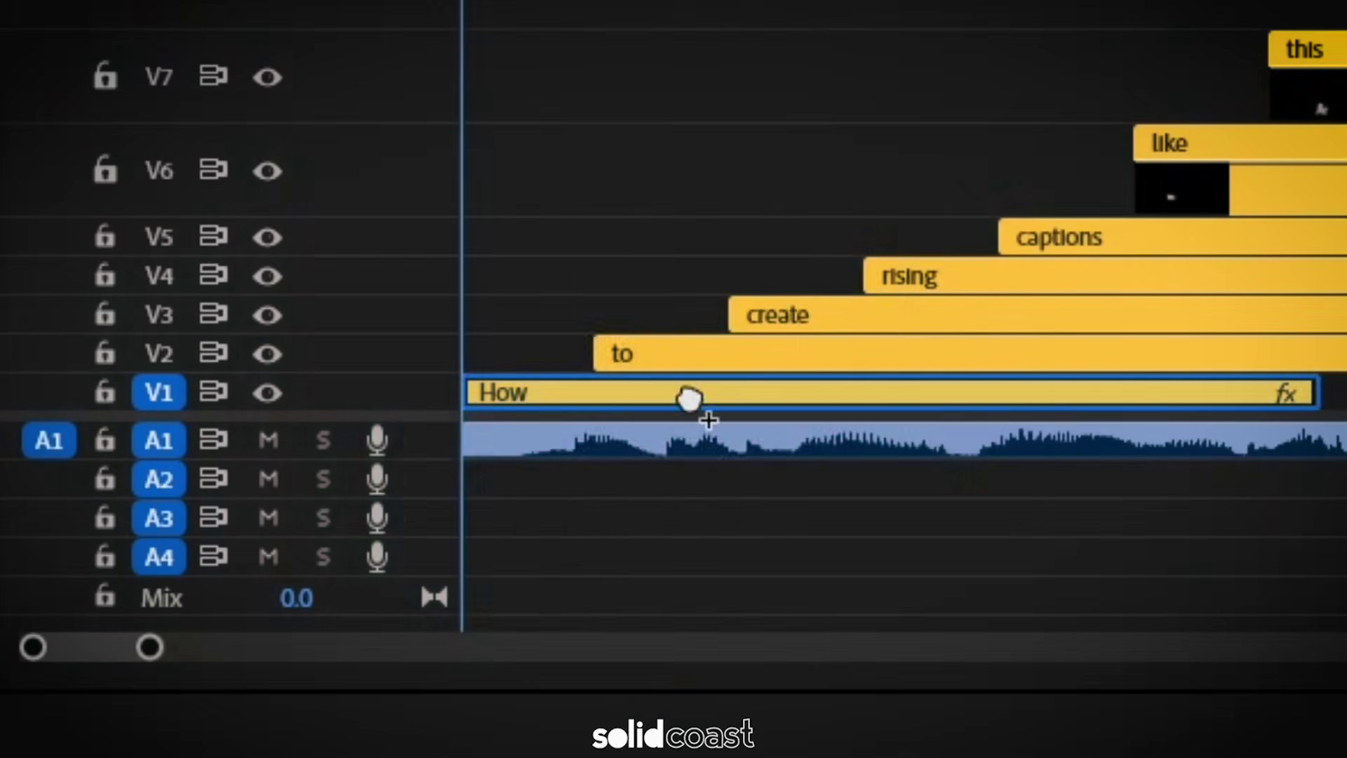
{"action": "left_click_drag", "start_coordinate": [689, 399], "coordinate": [706, 407]}
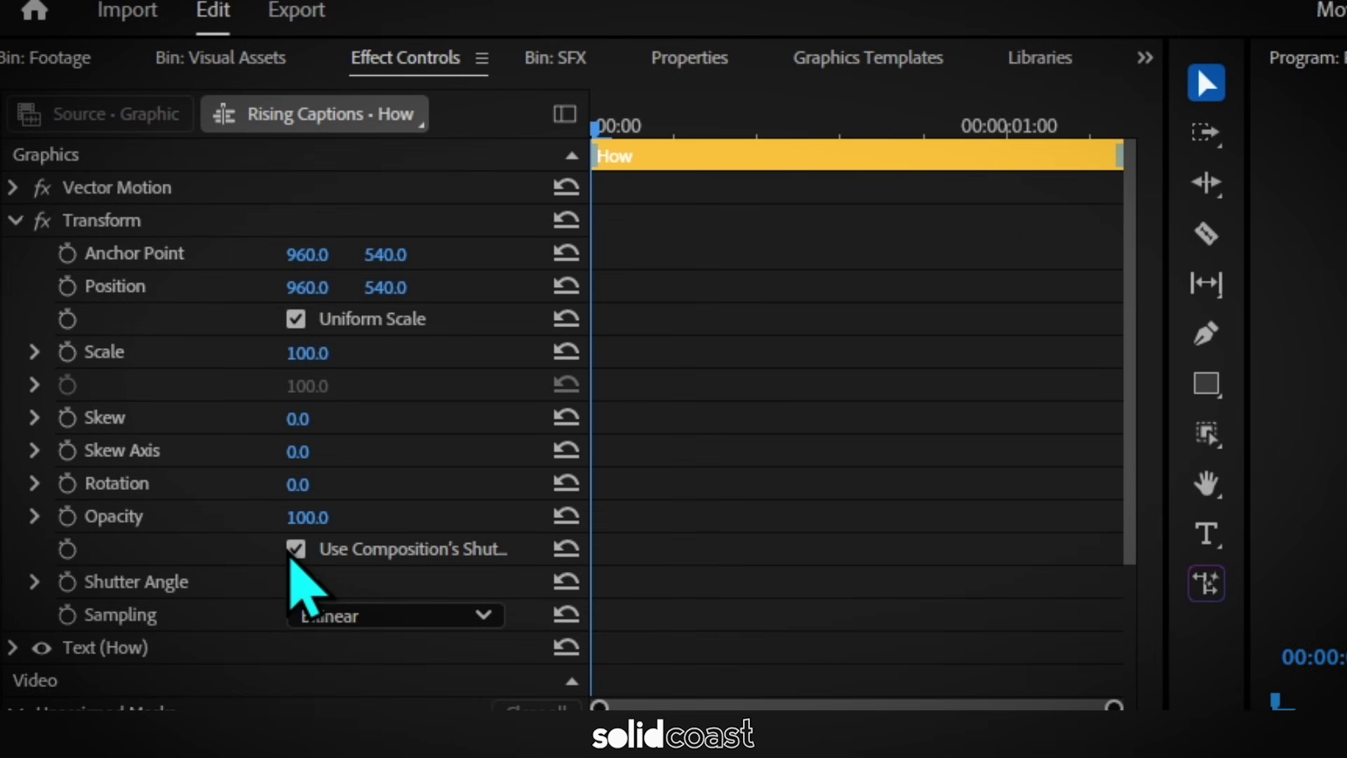
{"action": "left_click", "coordinate": [294, 551]}
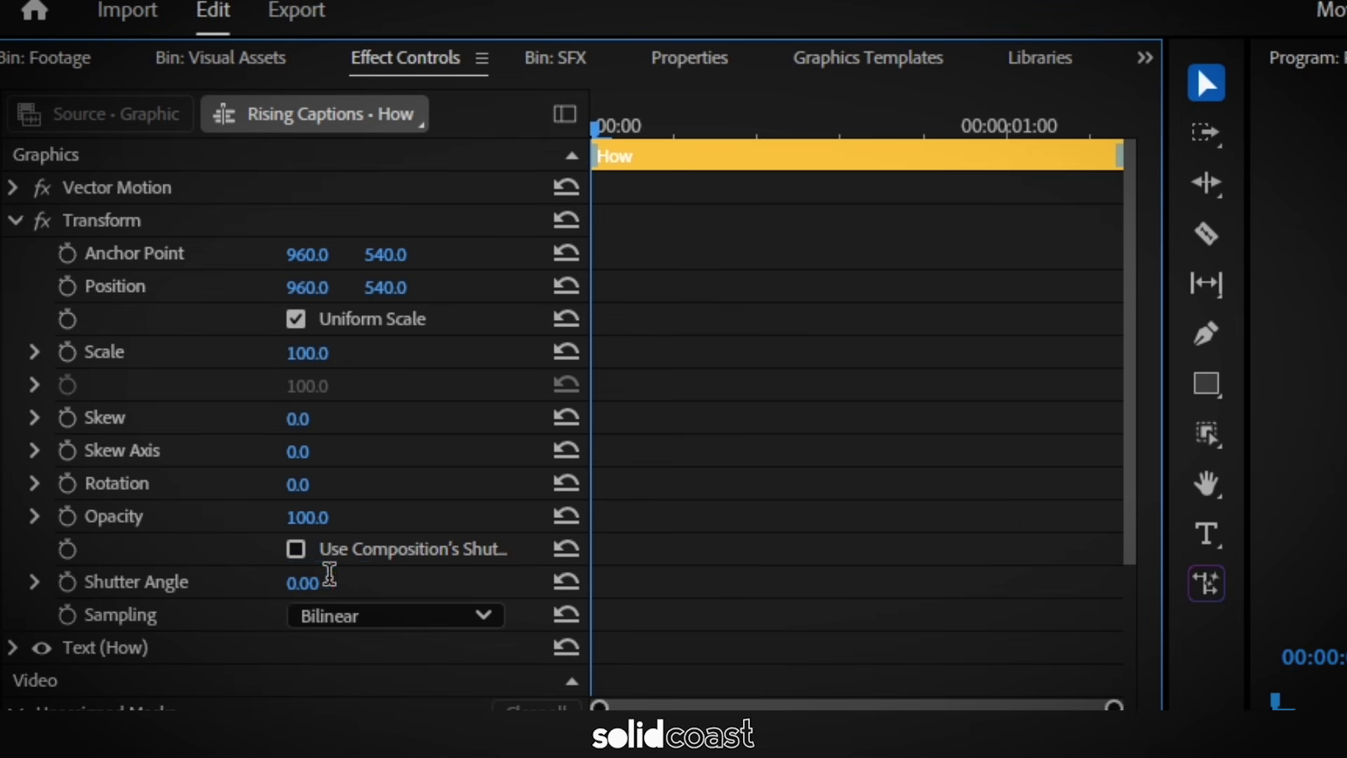
{"action": "type", "text": "36"}
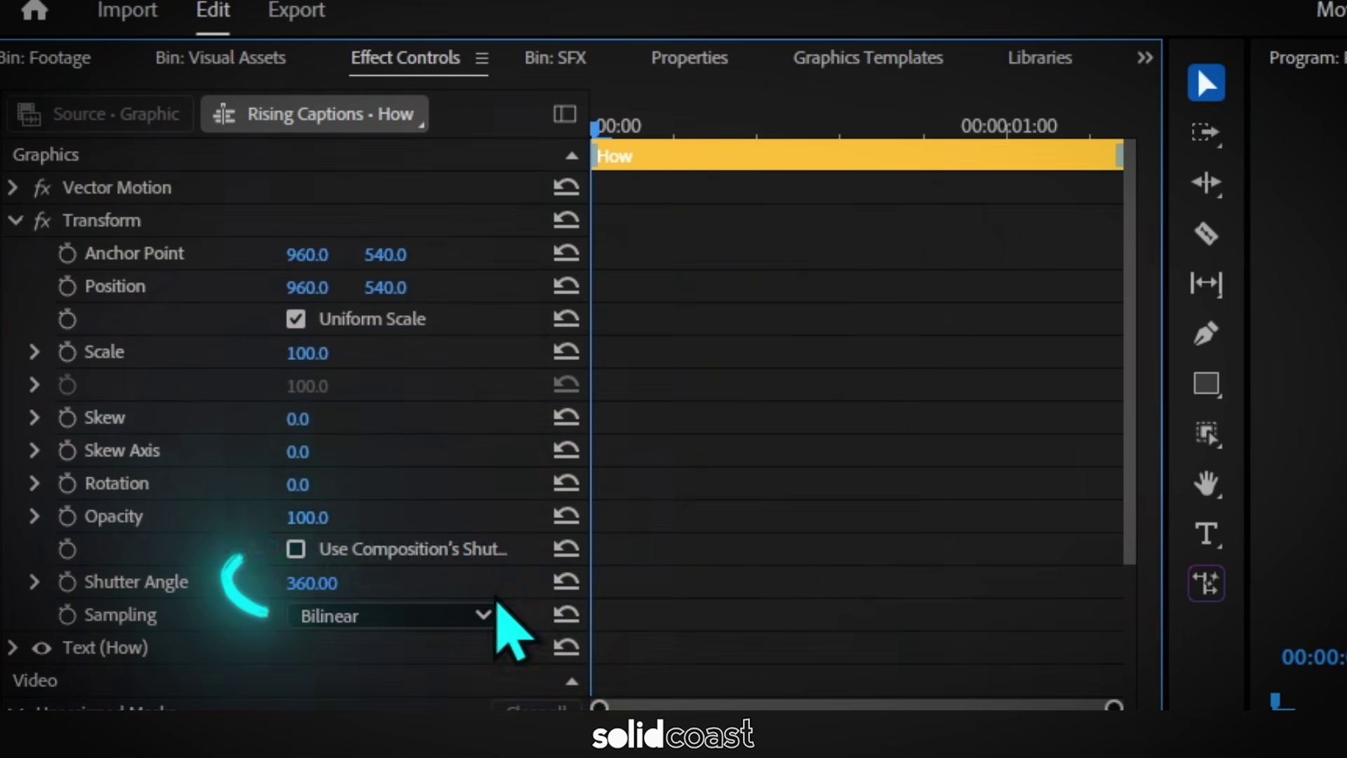
Keyframe the Transform Position at the start of the "How" clip with a vertical value of 800.
{"action": "left_click", "coordinate": [66, 285]}
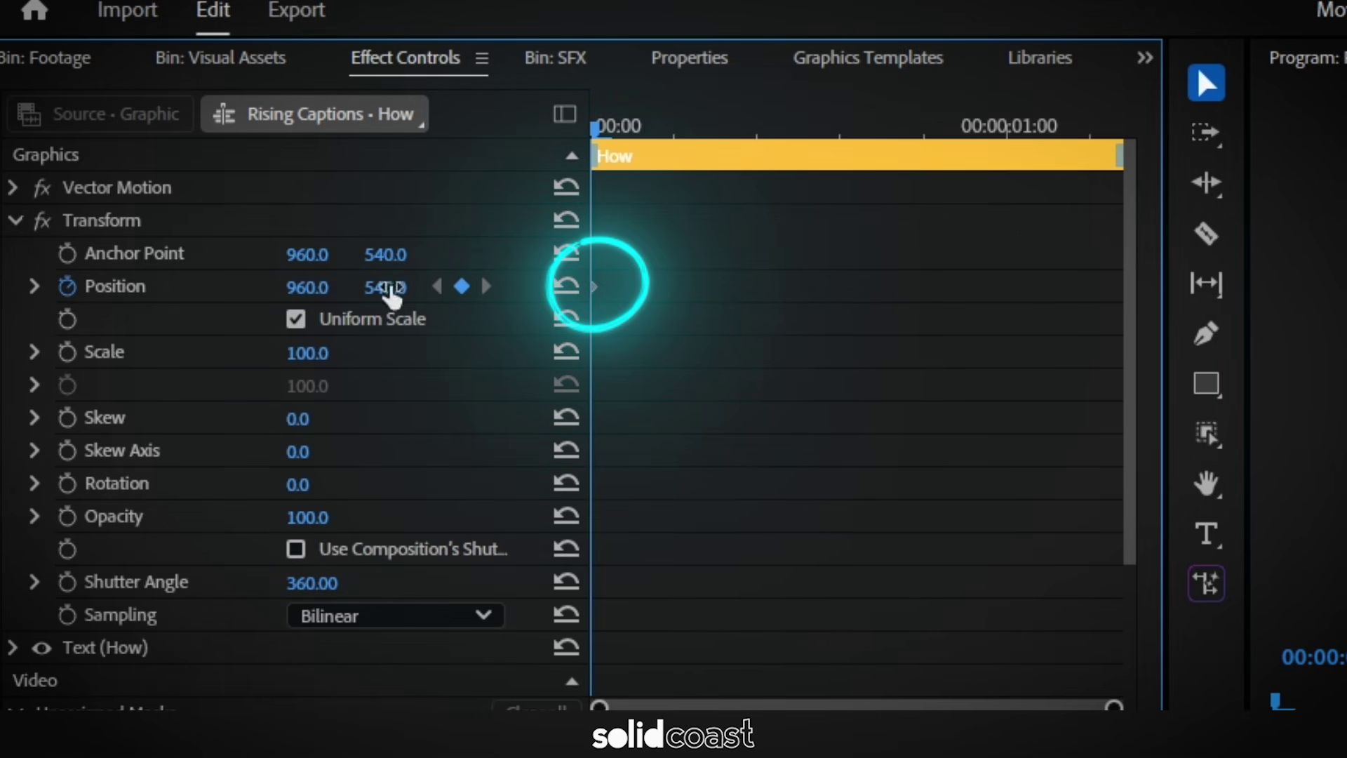
{"action": "left_click", "coordinate": [385, 288]}
{"action": "type", "text": "800"}
{"action": "key", "text": "Return"}
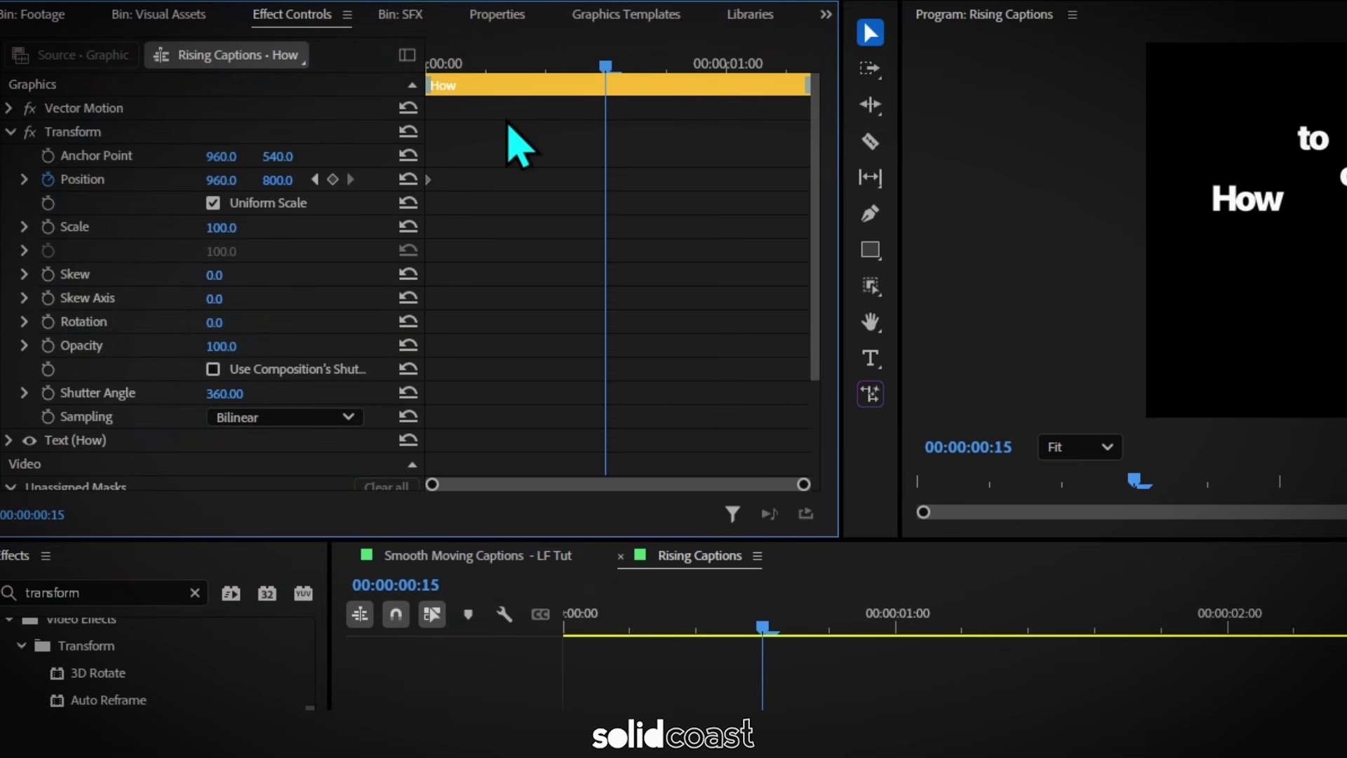
Add Transform Position keyframes by resetting the value at 00:00:00:15 and setting the vertical value to 180 at 00:00:01:06.
{"action": "left_click", "coordinate": [409, 179]}
{"action": "left_click_drag", "start_coordinate": [605, 65], "coordinate": [807, 67]}
{"action": "left_click", "coordinate": [286, 177]}
{"action": "type", "text": "10"}
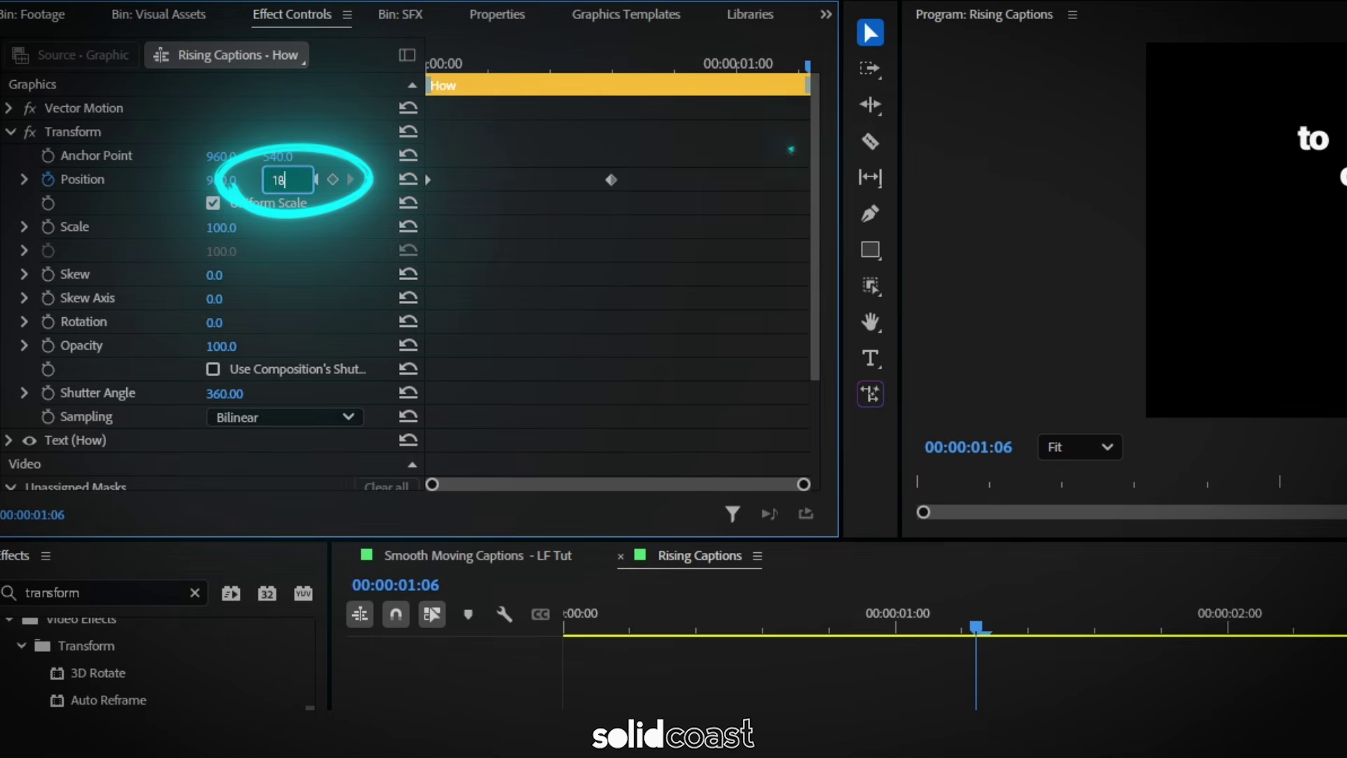
{"action": "type", "text": "80"}
{"action": "key", "text": "Return"}
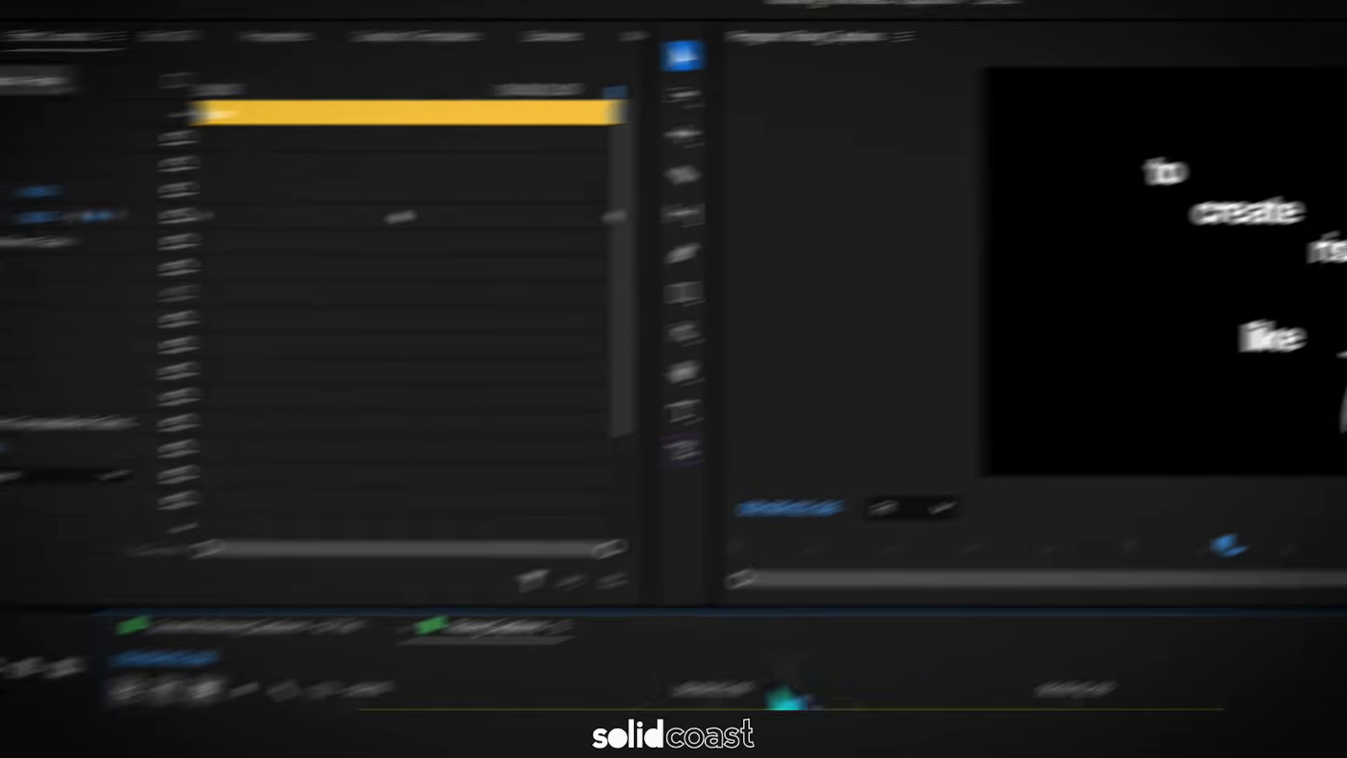
Shape the Position velocity graph into a U curve, fast at the first and last keyframes and near zero at the middle one.
{"action": "left_click", "coordinate": [611, 63]}
{"action": "left_click", "coordinate": [26, 181]}
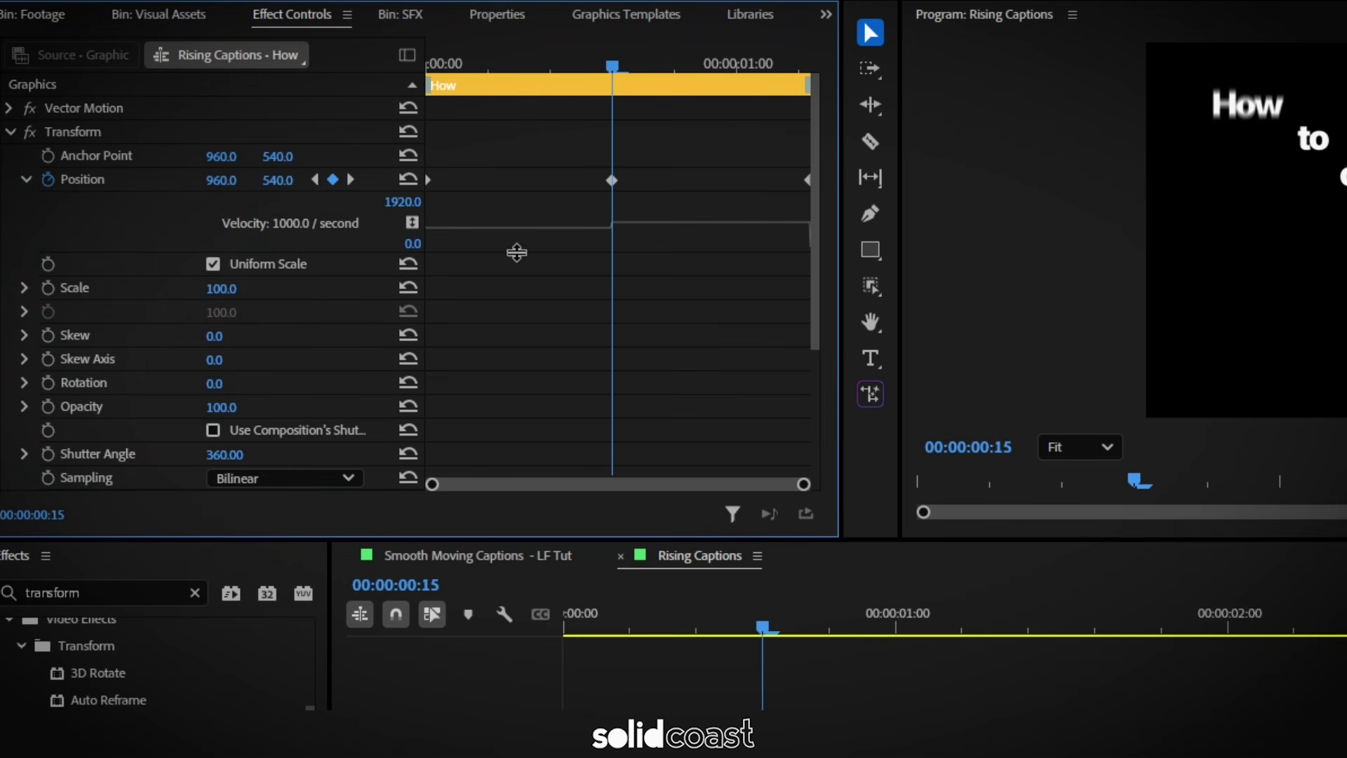
{"action": "left_click_drag", "start_coordinate": [480, 453], "coordinate": [482, 454]}
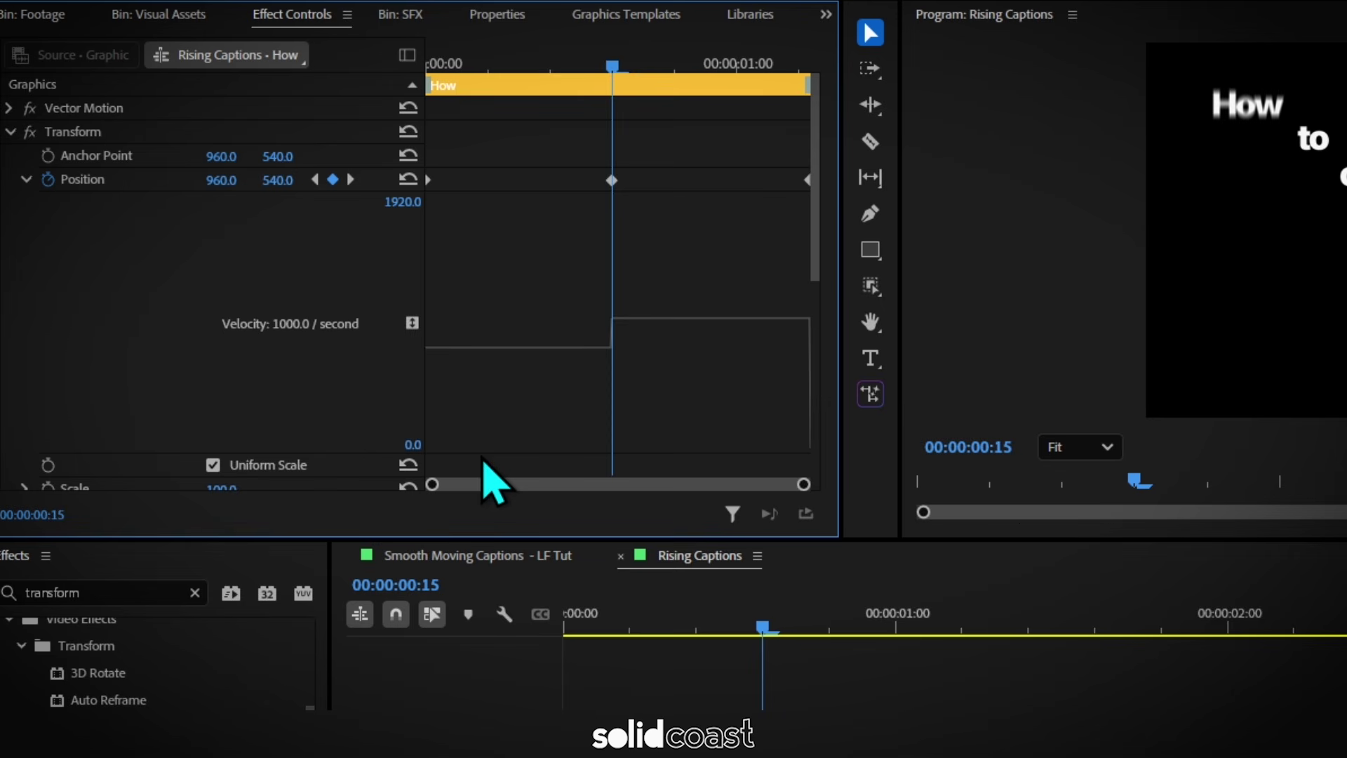
{"action": "left_click", "coordinate": [432, 184]}
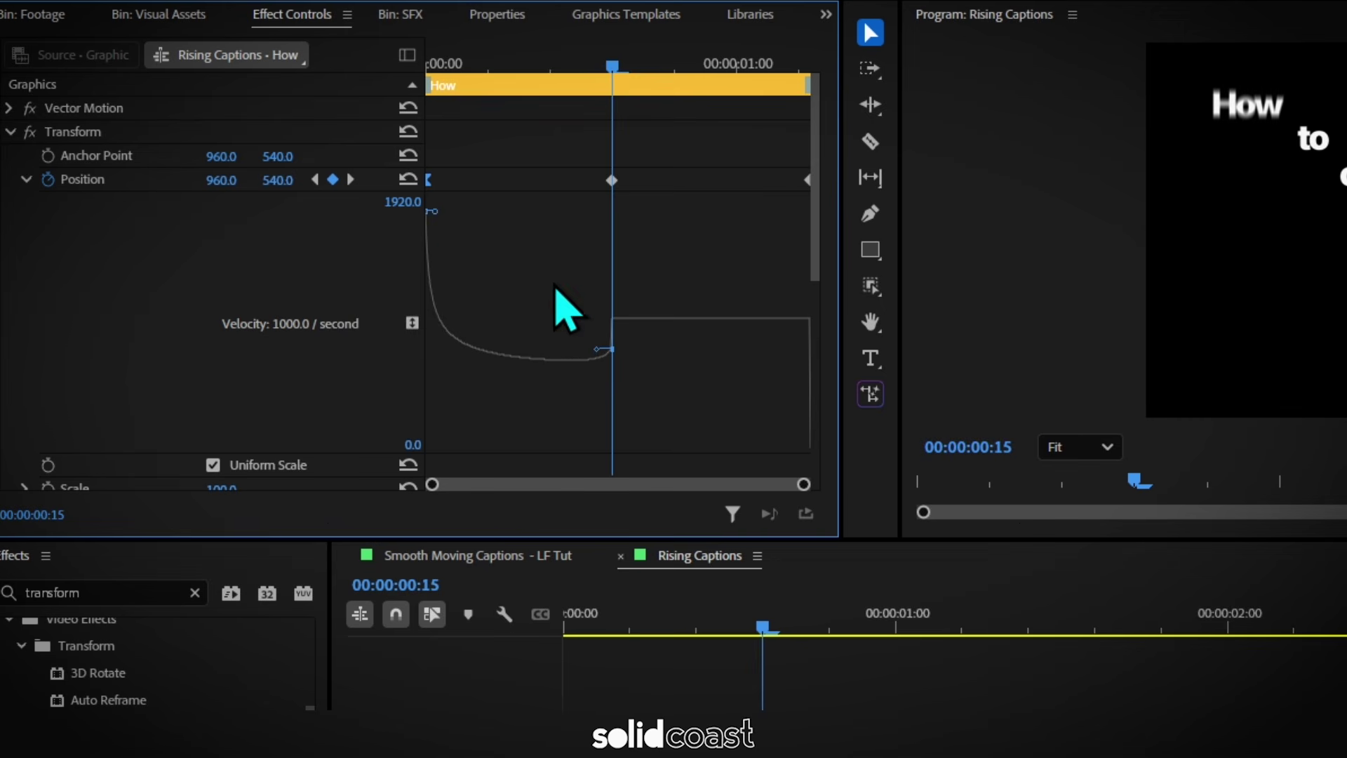
{"action": "left_click_drag", "start_coordinate": [601, 356], "coordinate": [588, 453]}
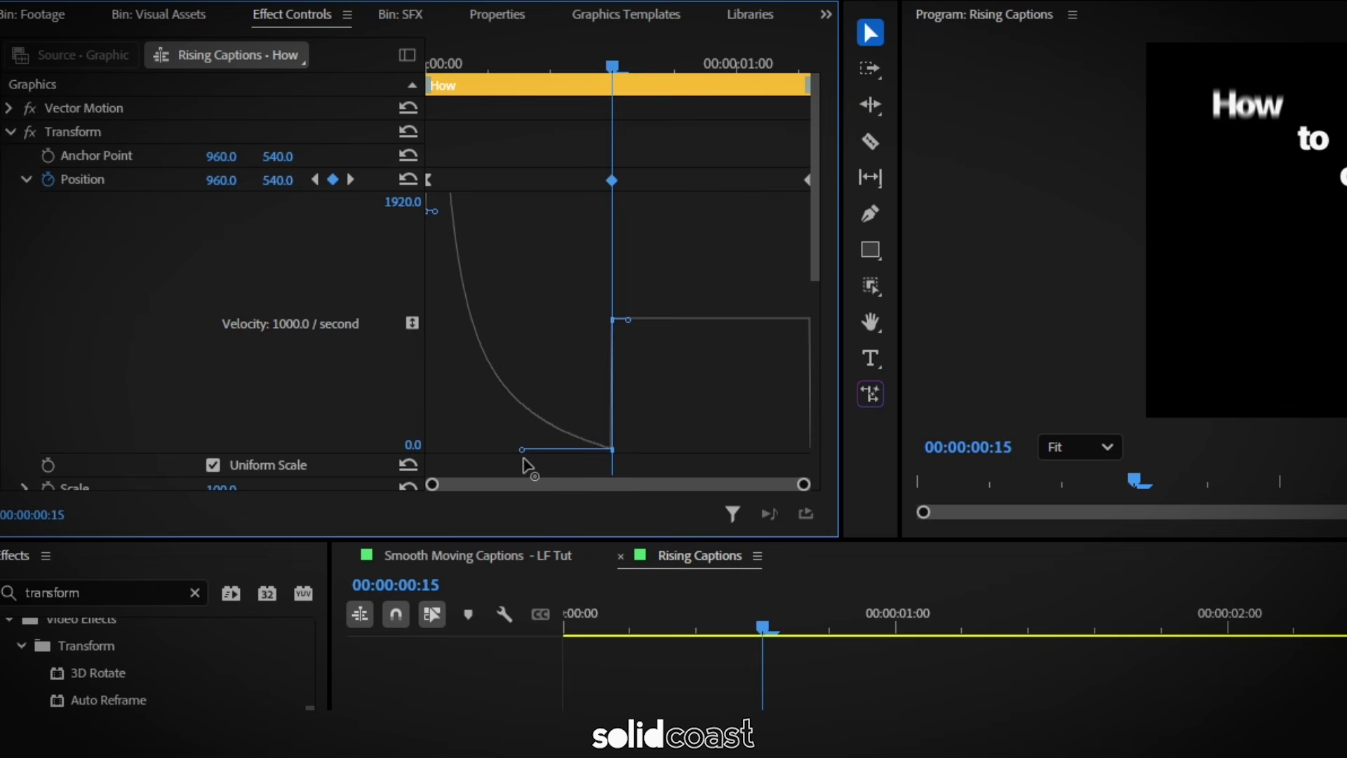
{"action": "left_click_drag", "start_coordinate": [434, 326], "coordinate": [427, 284]}
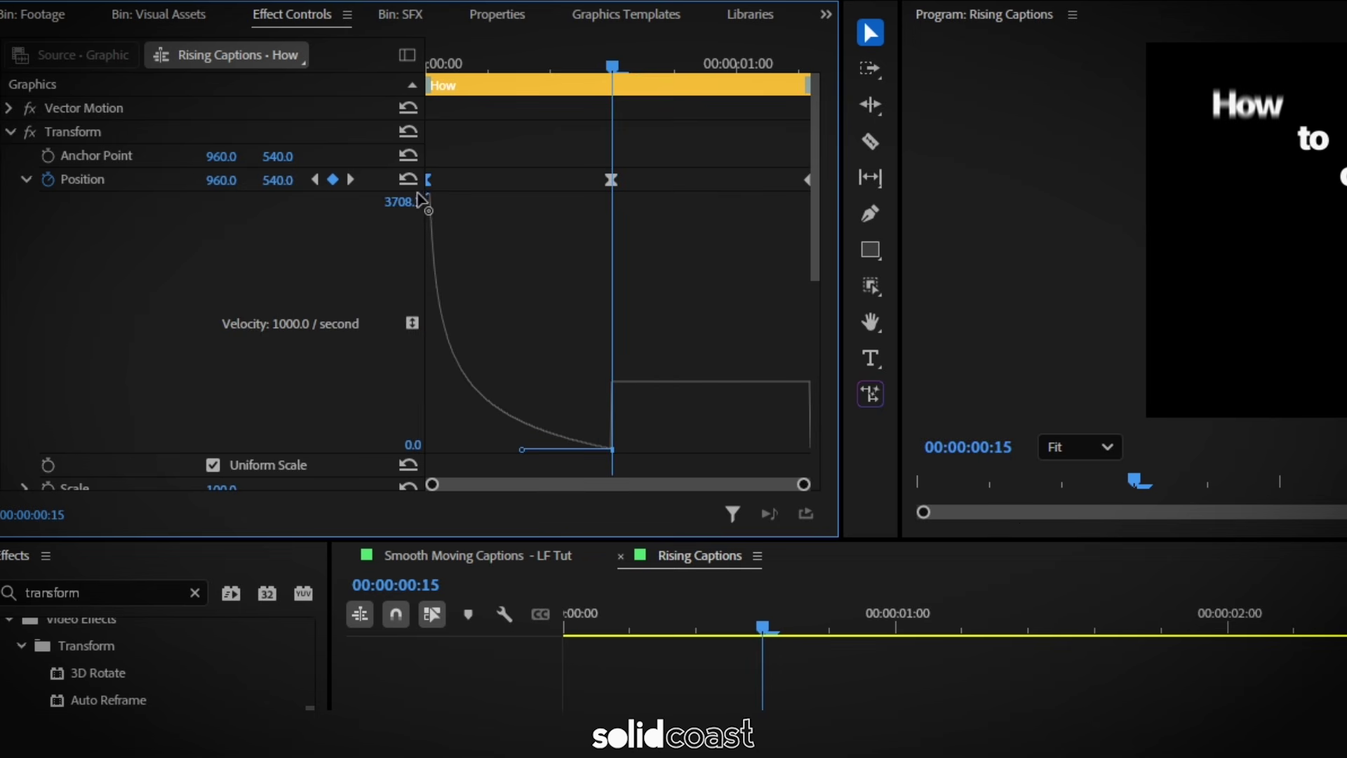
{"action": "left_click", "coordinate": [807, 180]}
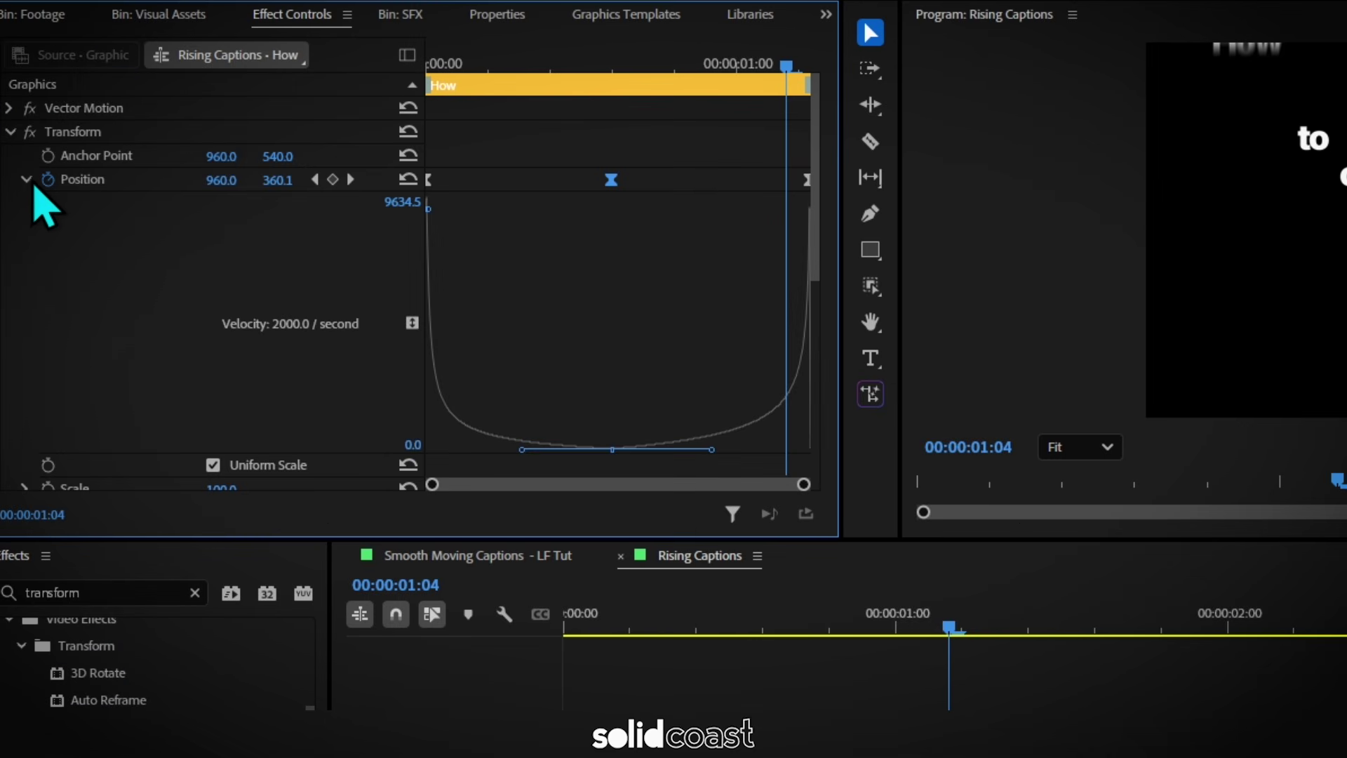
{"action": "left_click", "coordinate": [27, 182]}
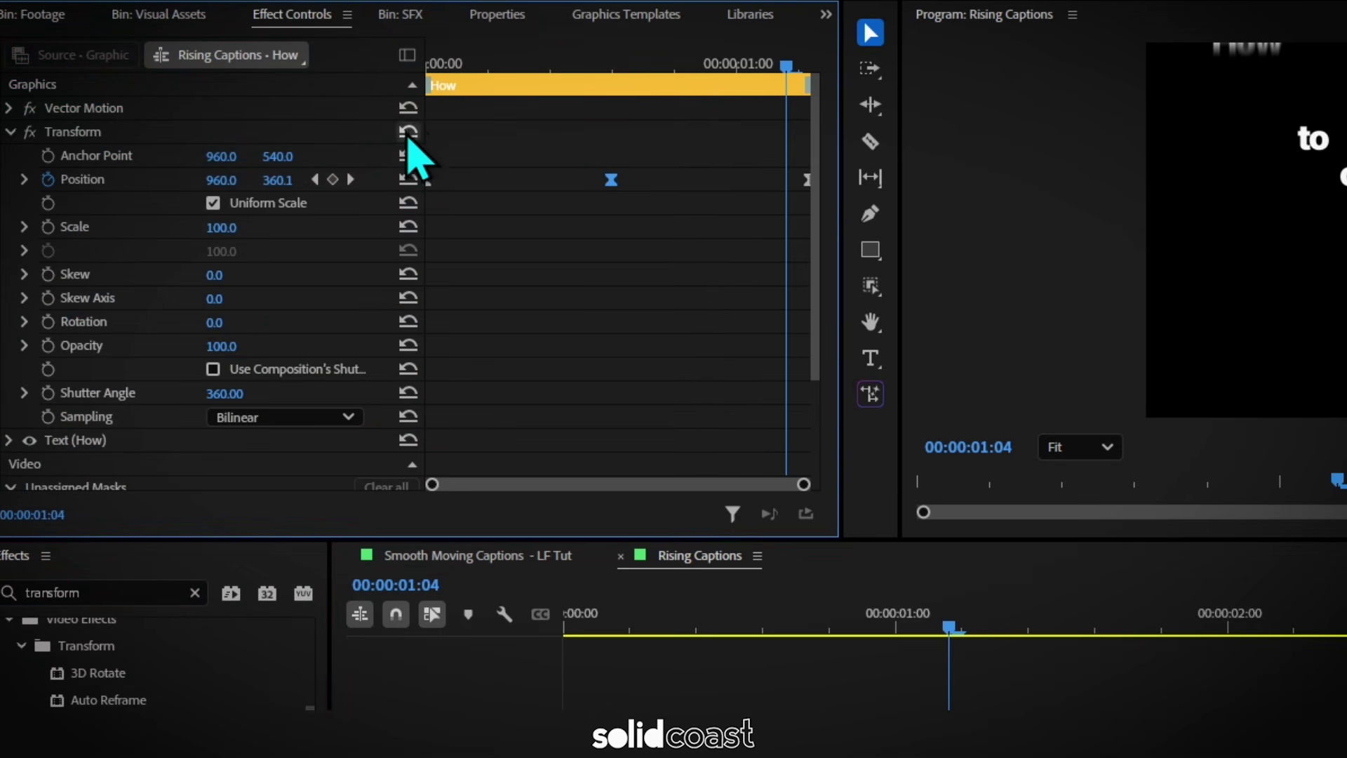
Keyframe the Transform Opacity at the start of the "How" clip with a value of 0.
{"action": "left_click", "coordinate": [314, 179]}
{"action": "left_click", "coordinate": [314, 180]}
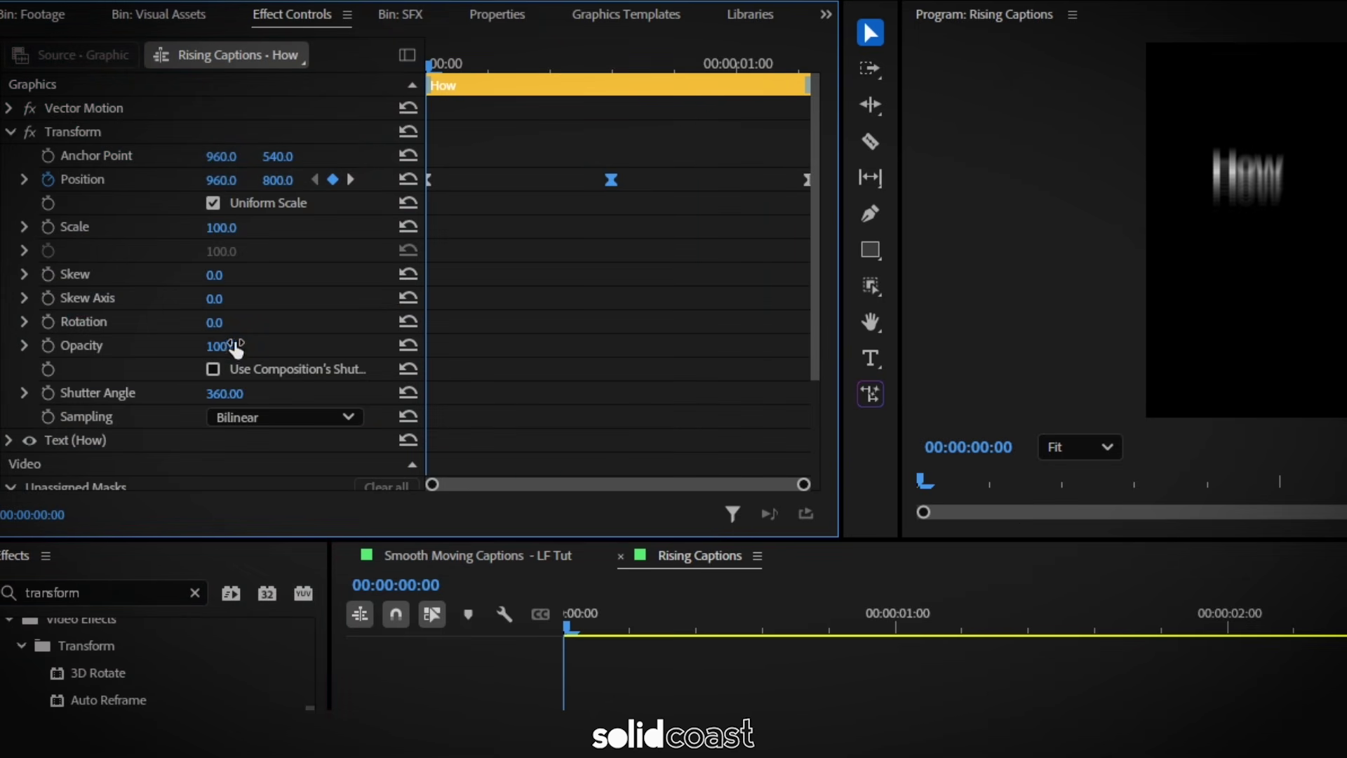
{"action": "left_click", "coordinate": [48, 345]}
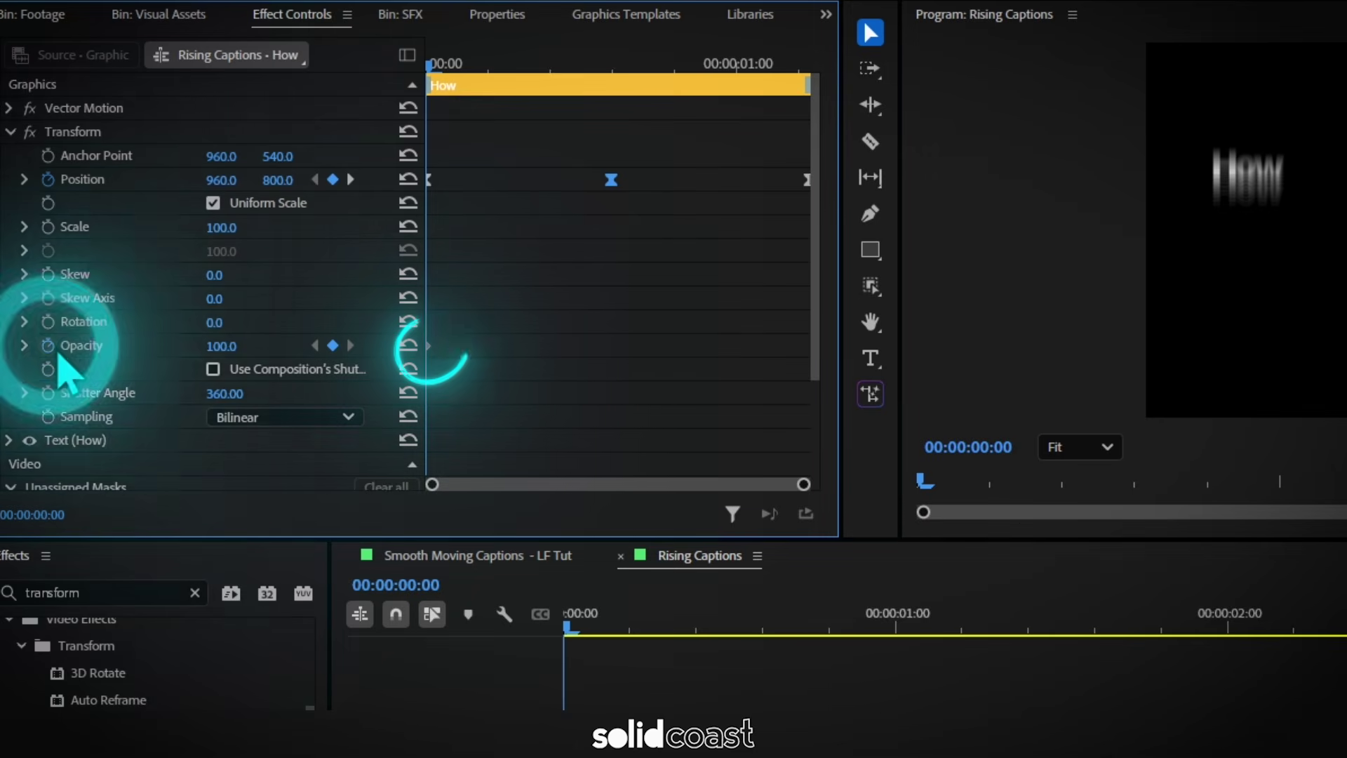
{"action": "left_click", "coordinate": [216, 346]}
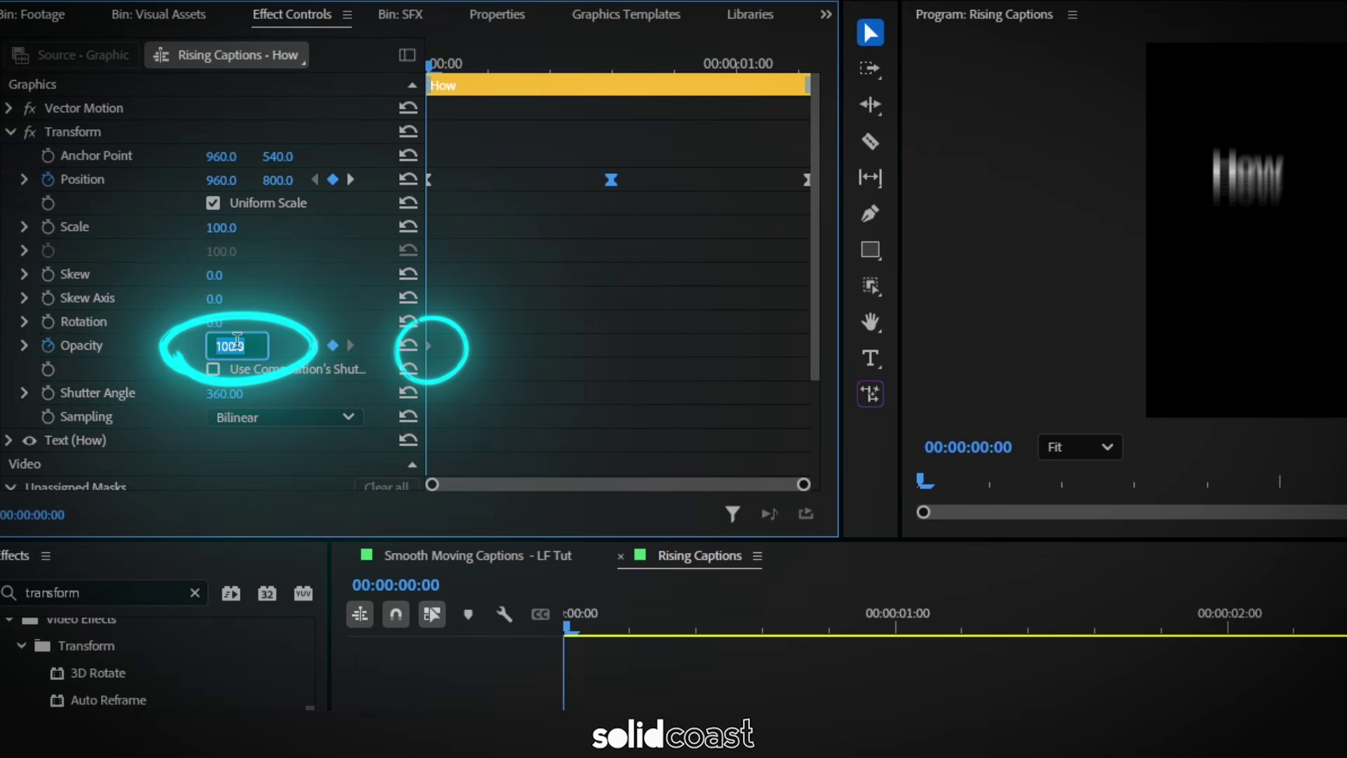
{"action": "type", "text": "0"}
{"action": "key", "text": "Return"}
Add Transform Opacity keyframes by resetting the value to 100 at 00:00:00:15 and setting it to 0 at 00:00:01:06.
{"action": "left_click", "coordinate": [350, 179]}
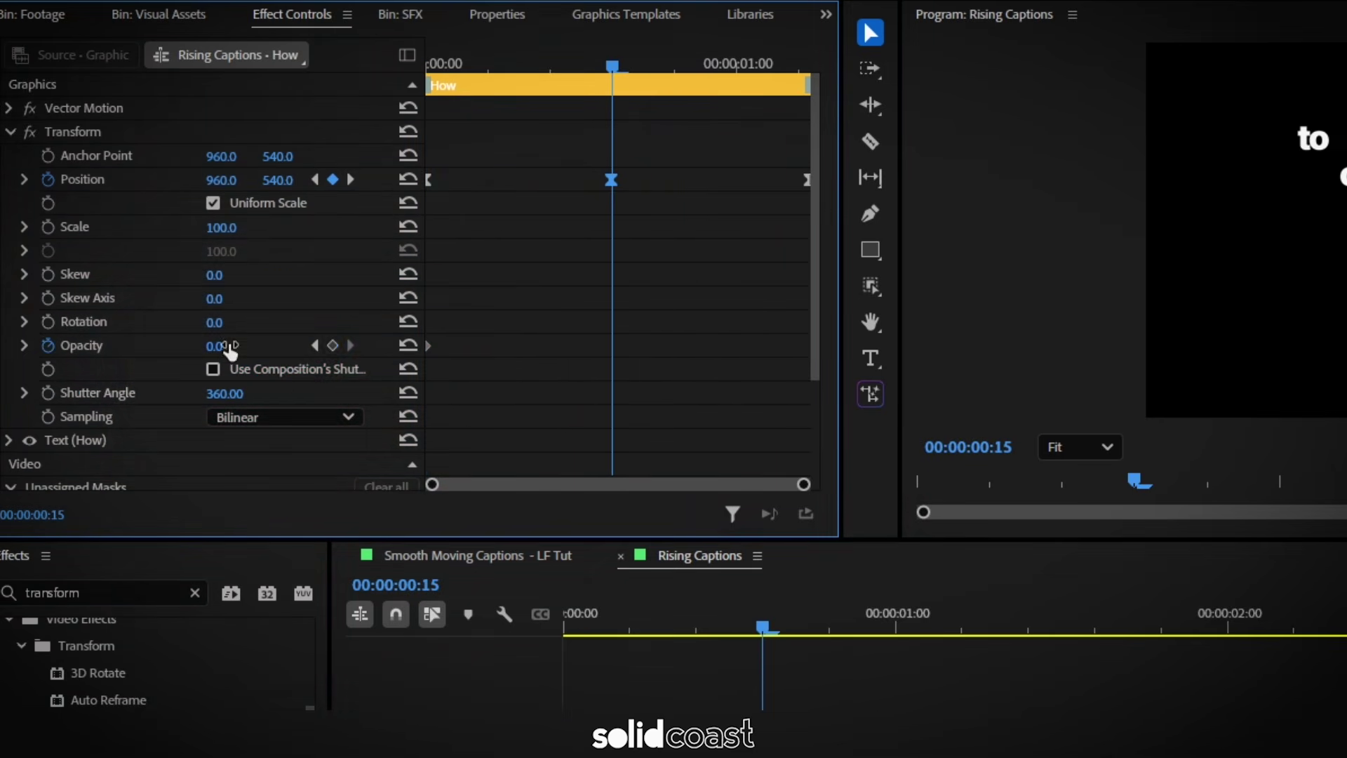
{"action": "left_click", "coordinate": [409, 351]}
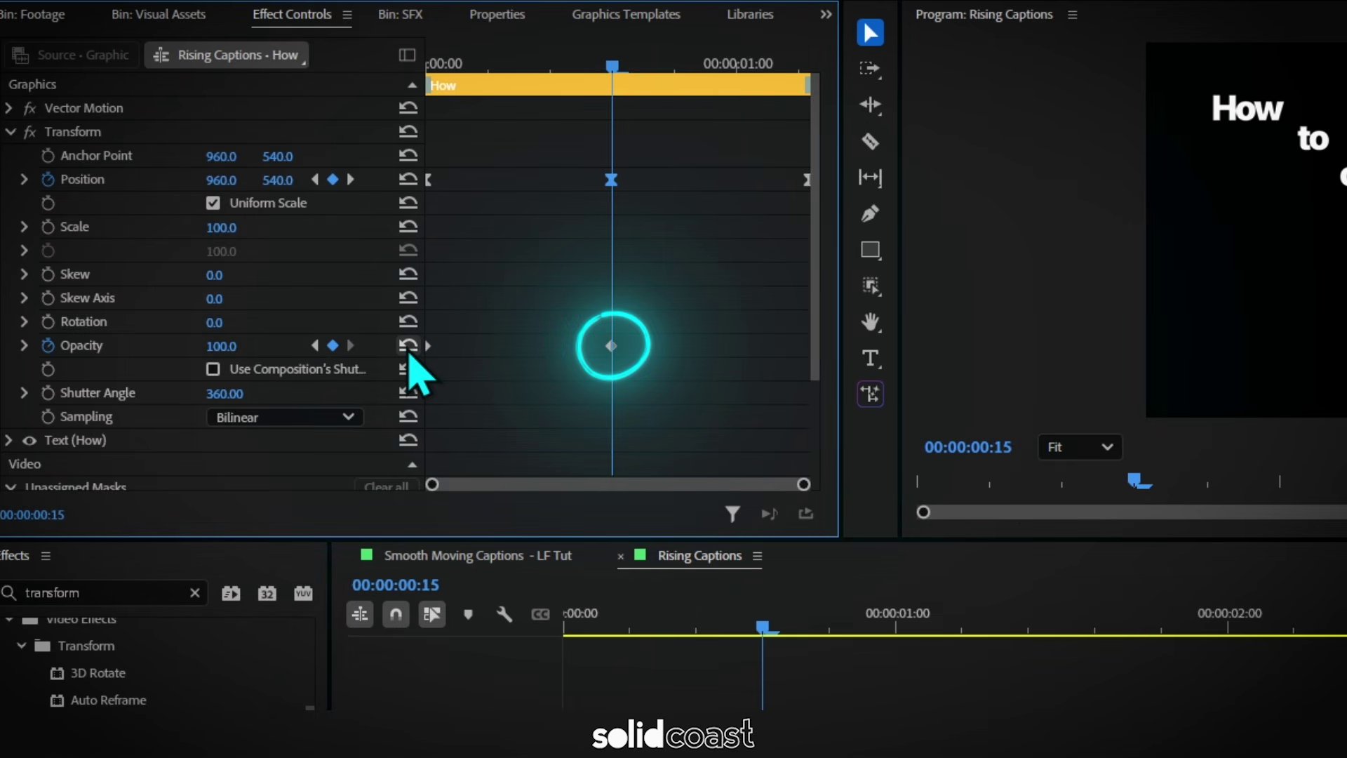
{"action": "left_click", "coordinate": [350, 180]}
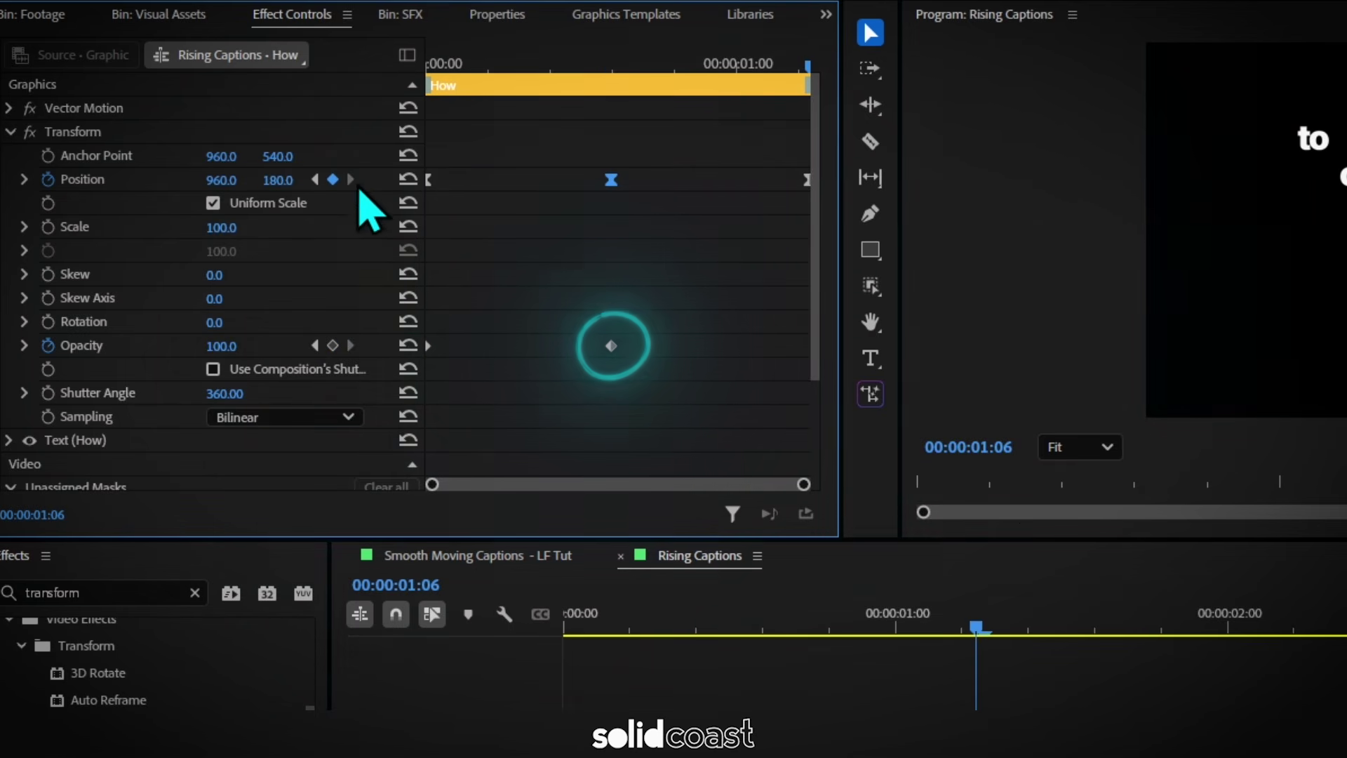
{"action": "left_click", "coordinate": [222, 346]}
{"action": "type", "text": "0"}
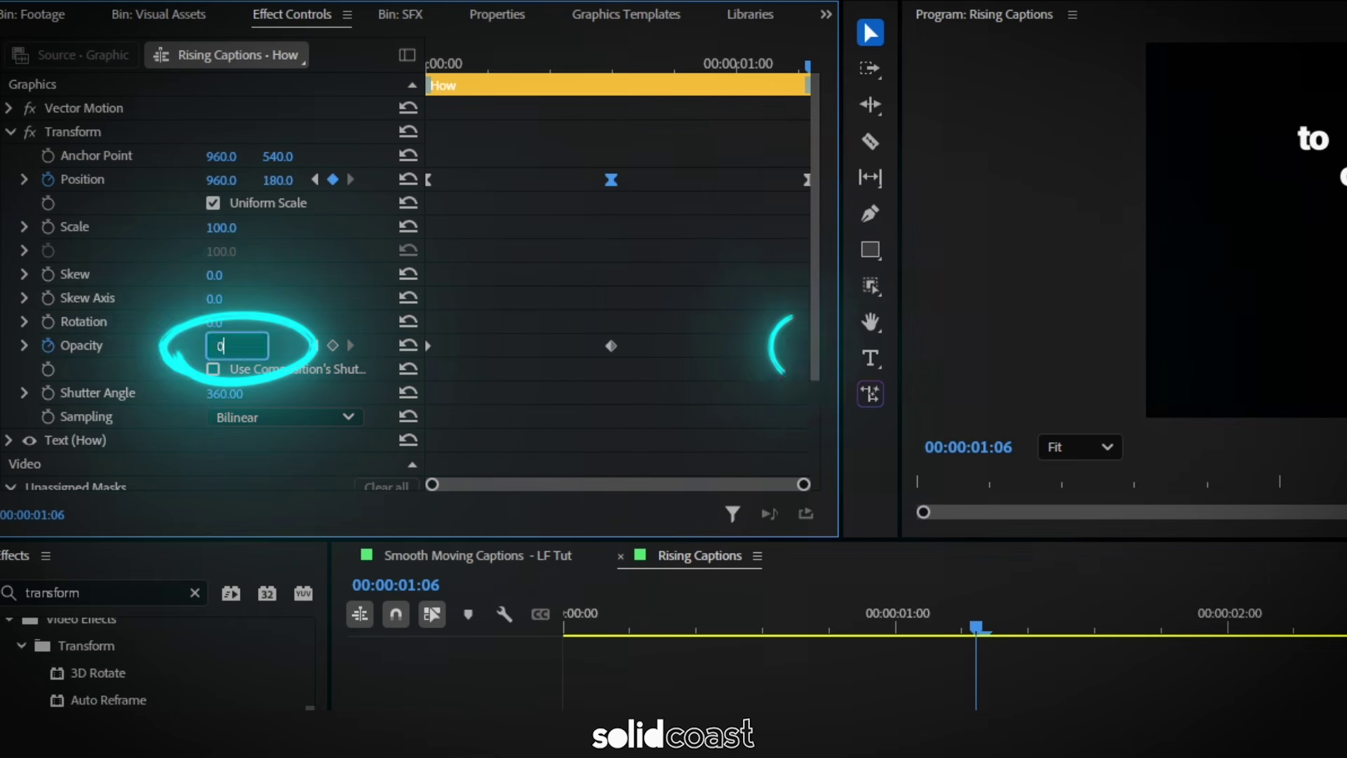
{"action": "key", "text": "Return"}
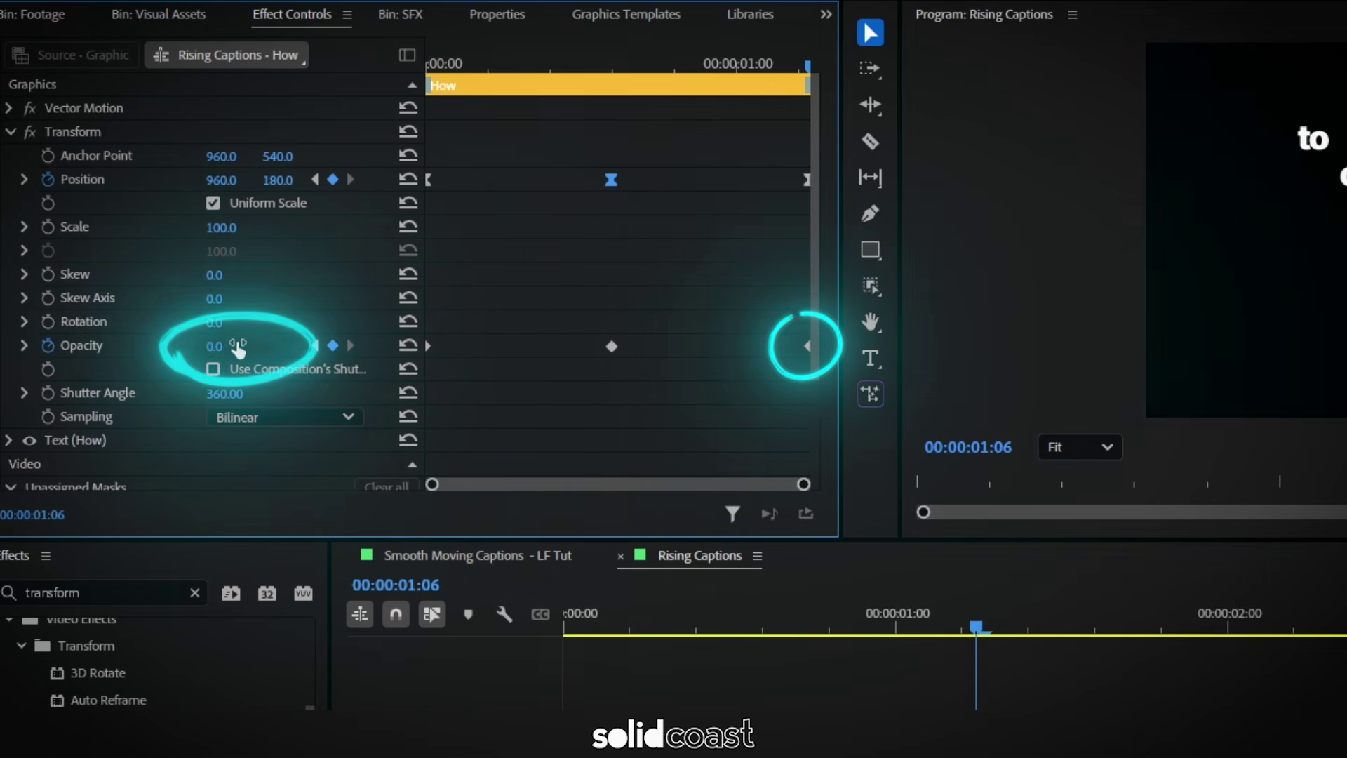
Smooth the Transform Opacity keyframes with Ease Out on the first, Bezier on the middle and Ease In on the last.
{"action": "left_click", "coordinate": [24, 345]}
{"action": "right_click", "coordinate": [427, 344]}
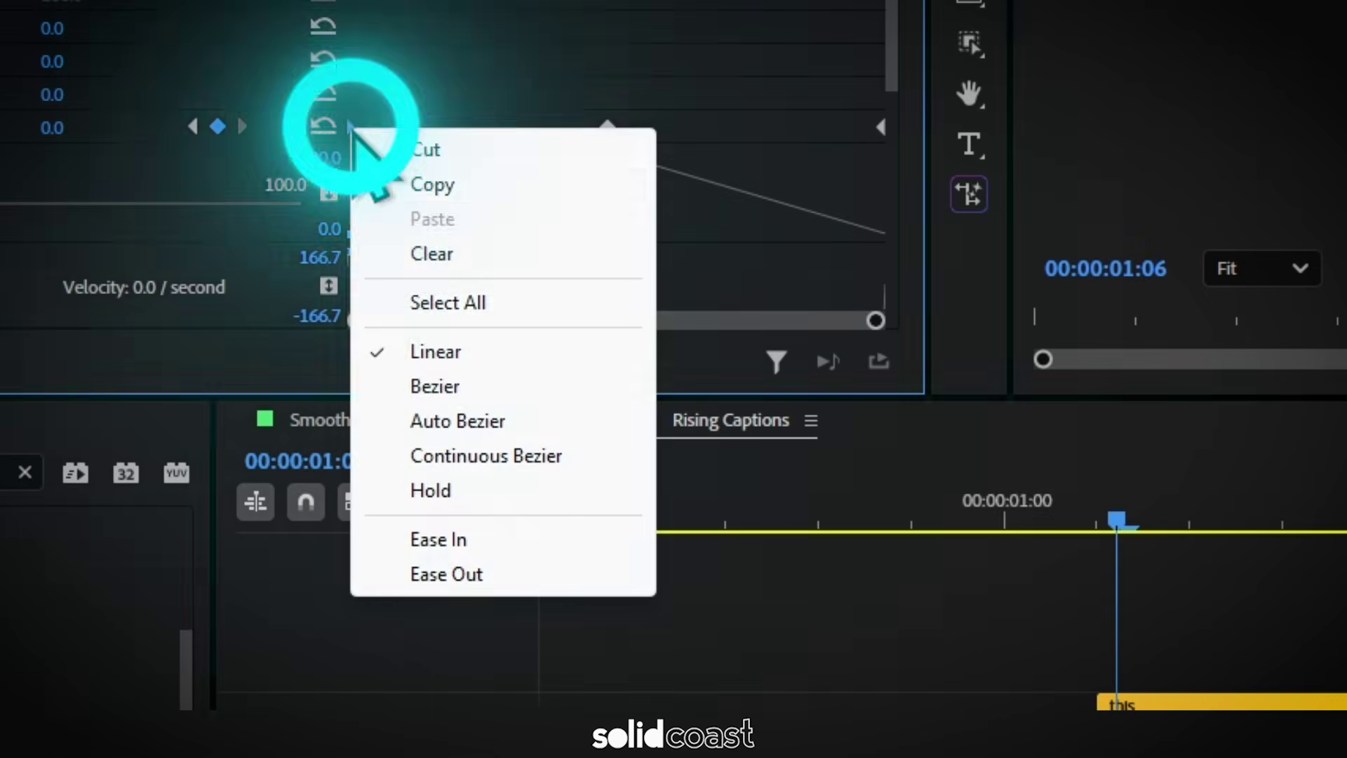
{"action": "left_click", "coordinate": [463, 574]}
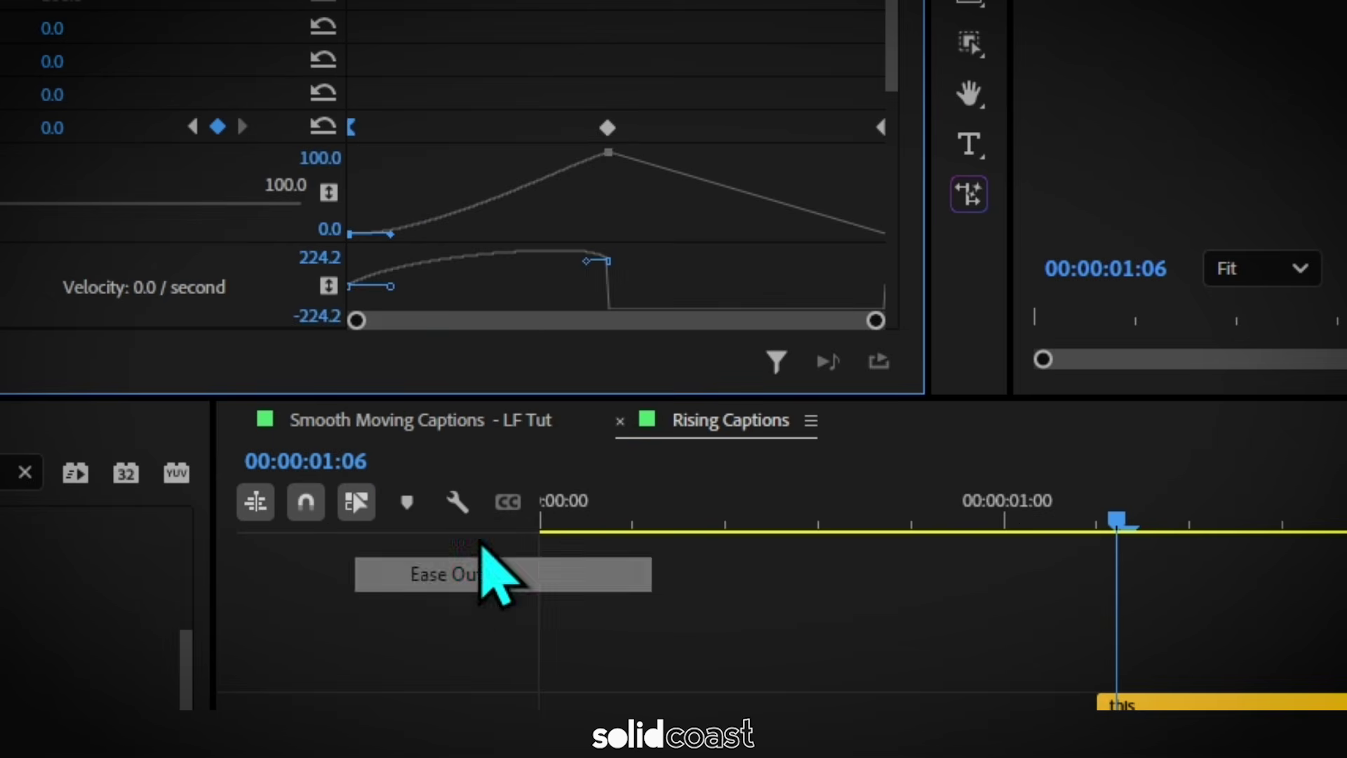
{"action": "right_click", "coordinate": [607, 128]}
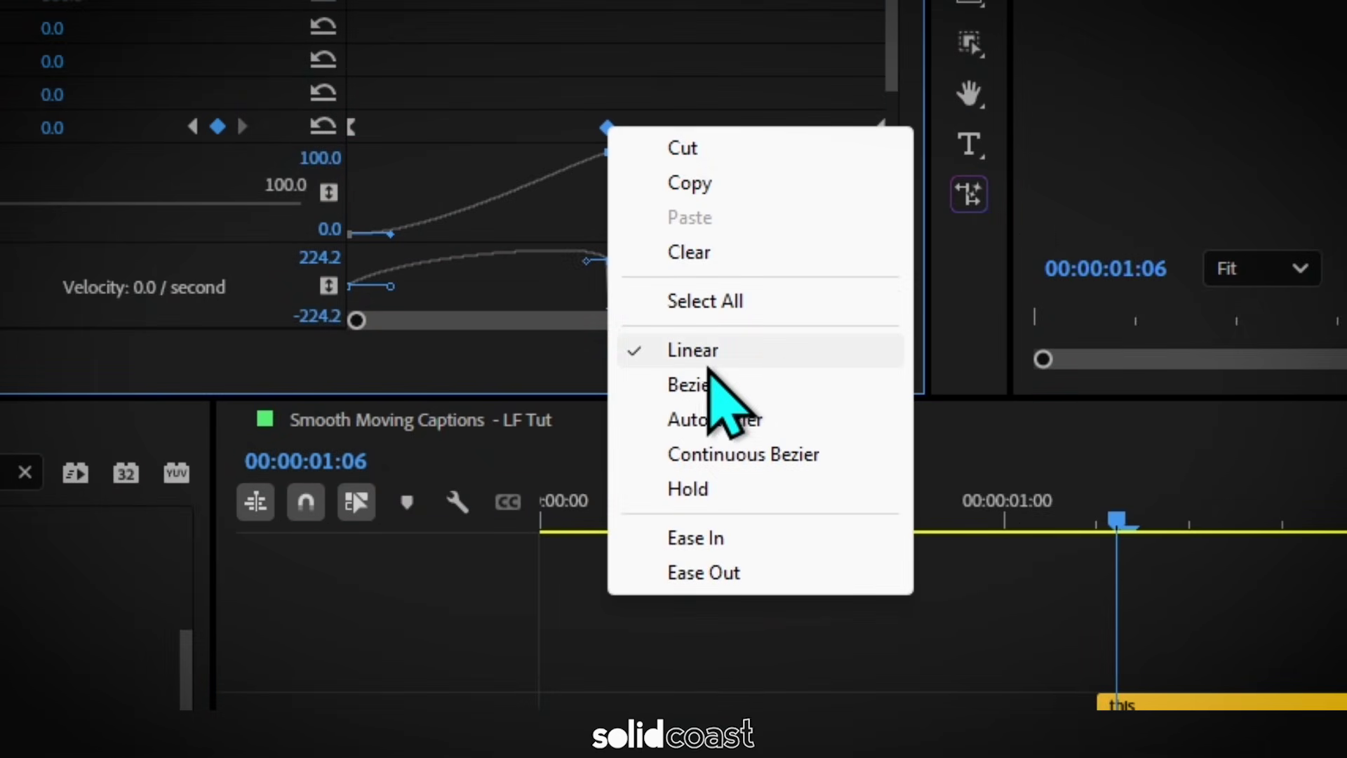
{"action": "left_click", "coordinate": [710, 387]}
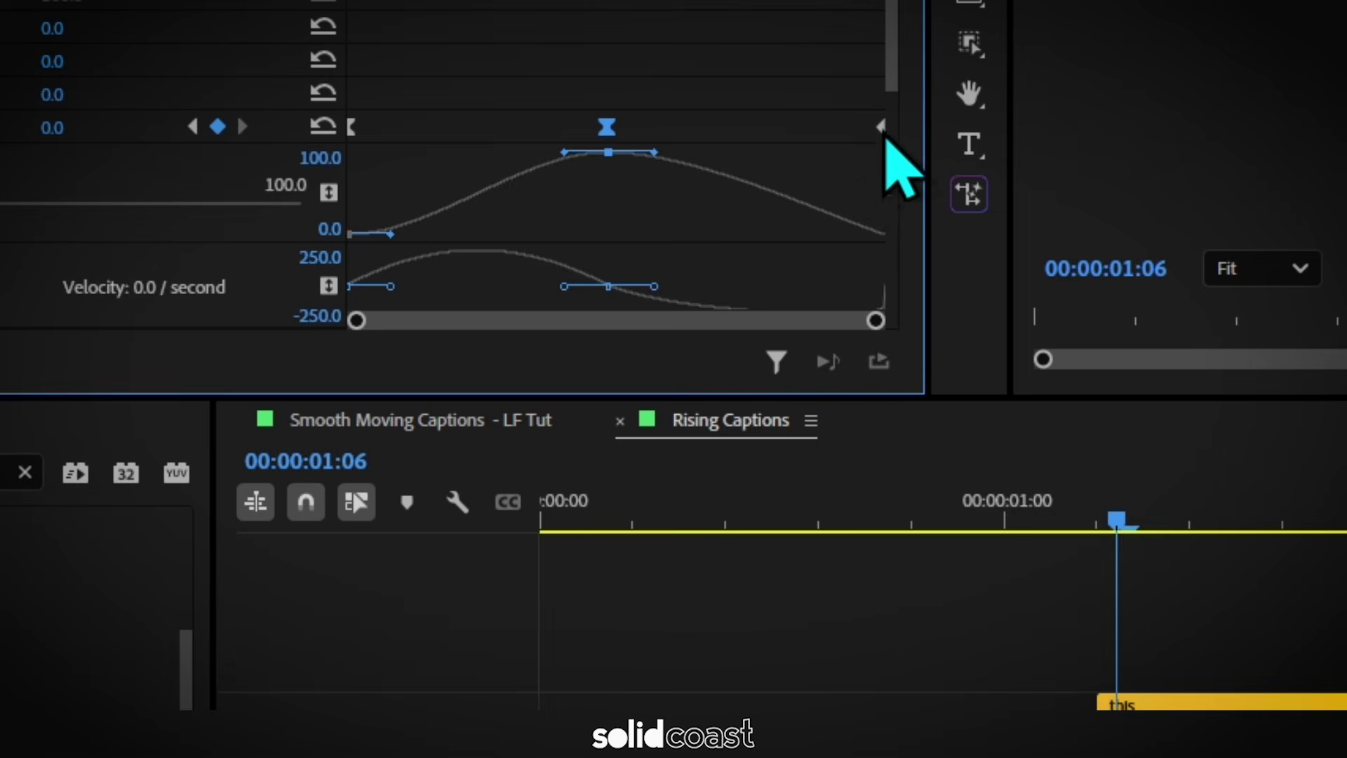
{"action": "right_click", "coordinate": [881, 127]}
{"action": "left_click", "coordinate": [992, 540]}
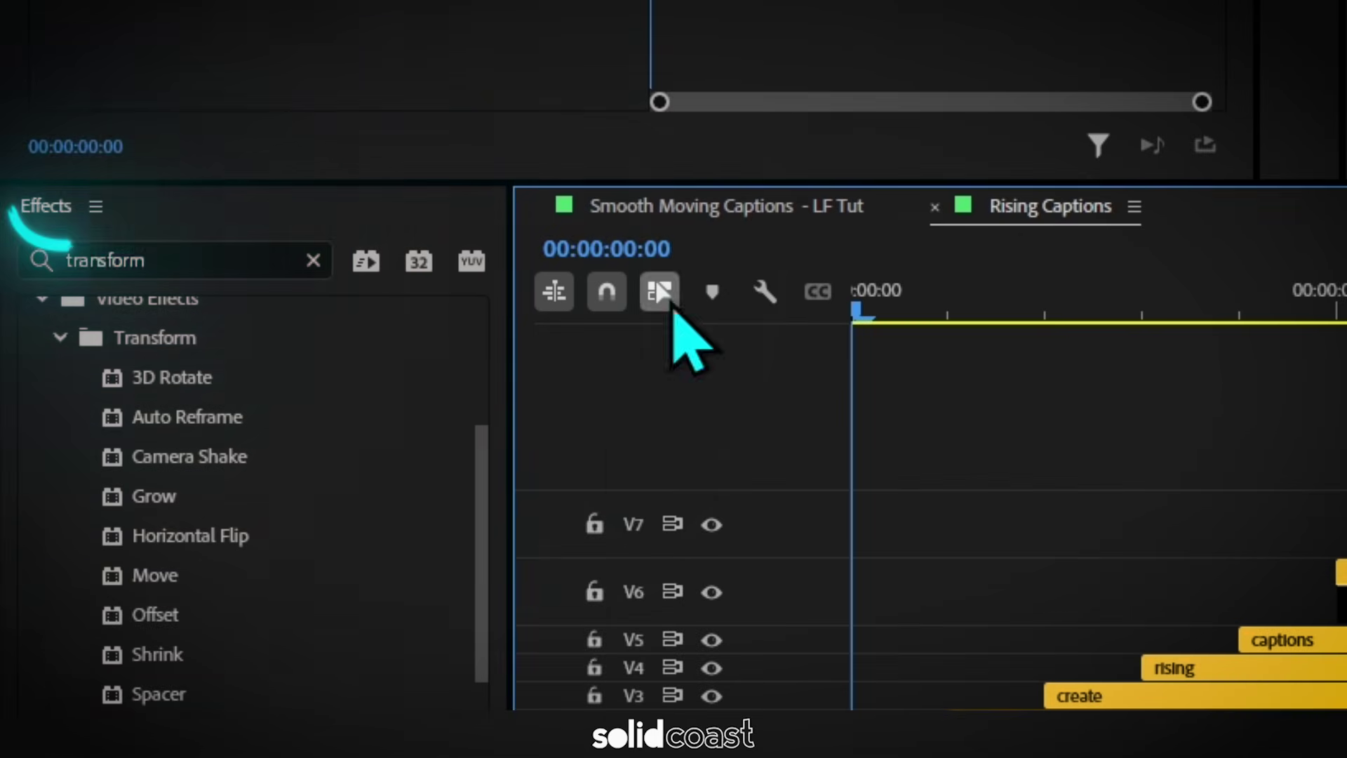
Apply Gaussian Blur (Legacy) to the "How" clip and keyframe its Blurriness at 70 at the clip's start.
{"action": "left_click", "coordinate": [204, 253]}
{"action": "type", "text": "gauss"}
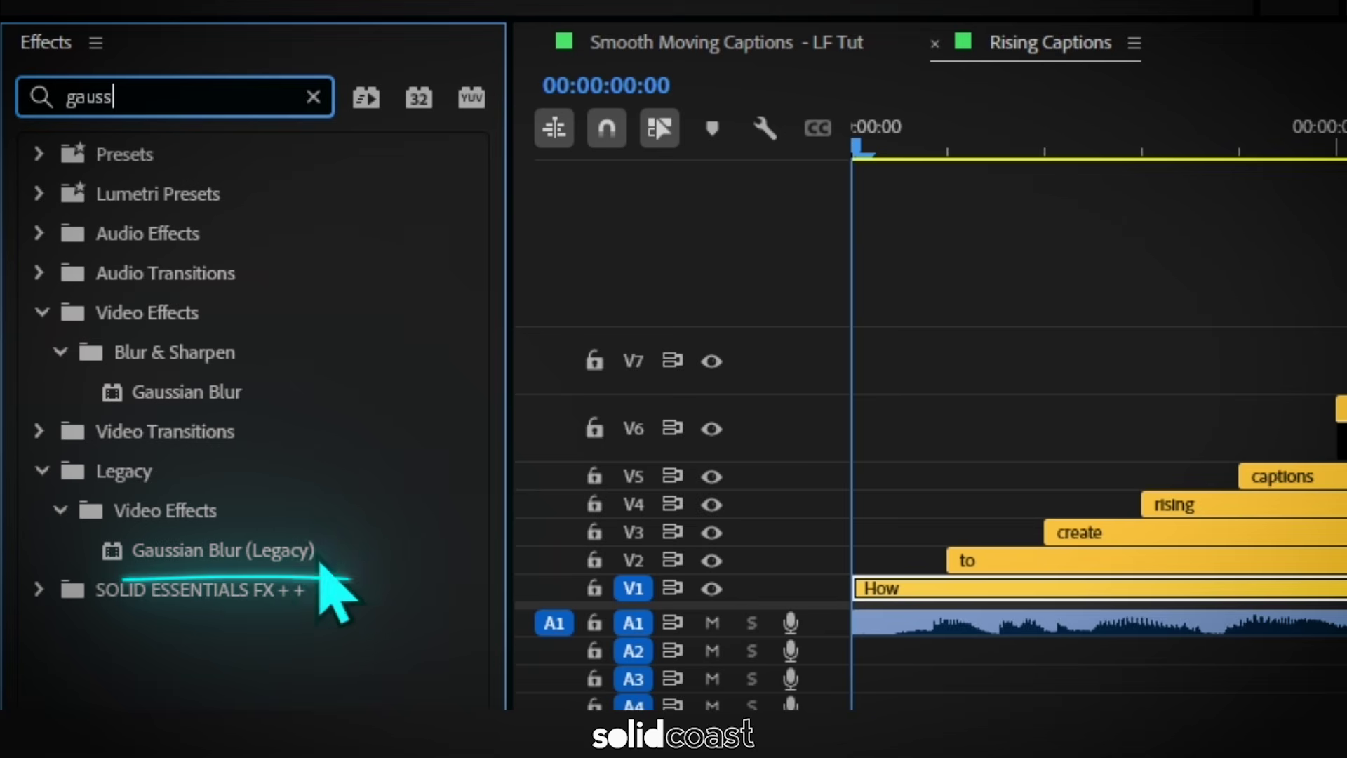
{"action": "left_click_drag", "start_coordinate": [301, 556], "coordinate": [905, 580]}
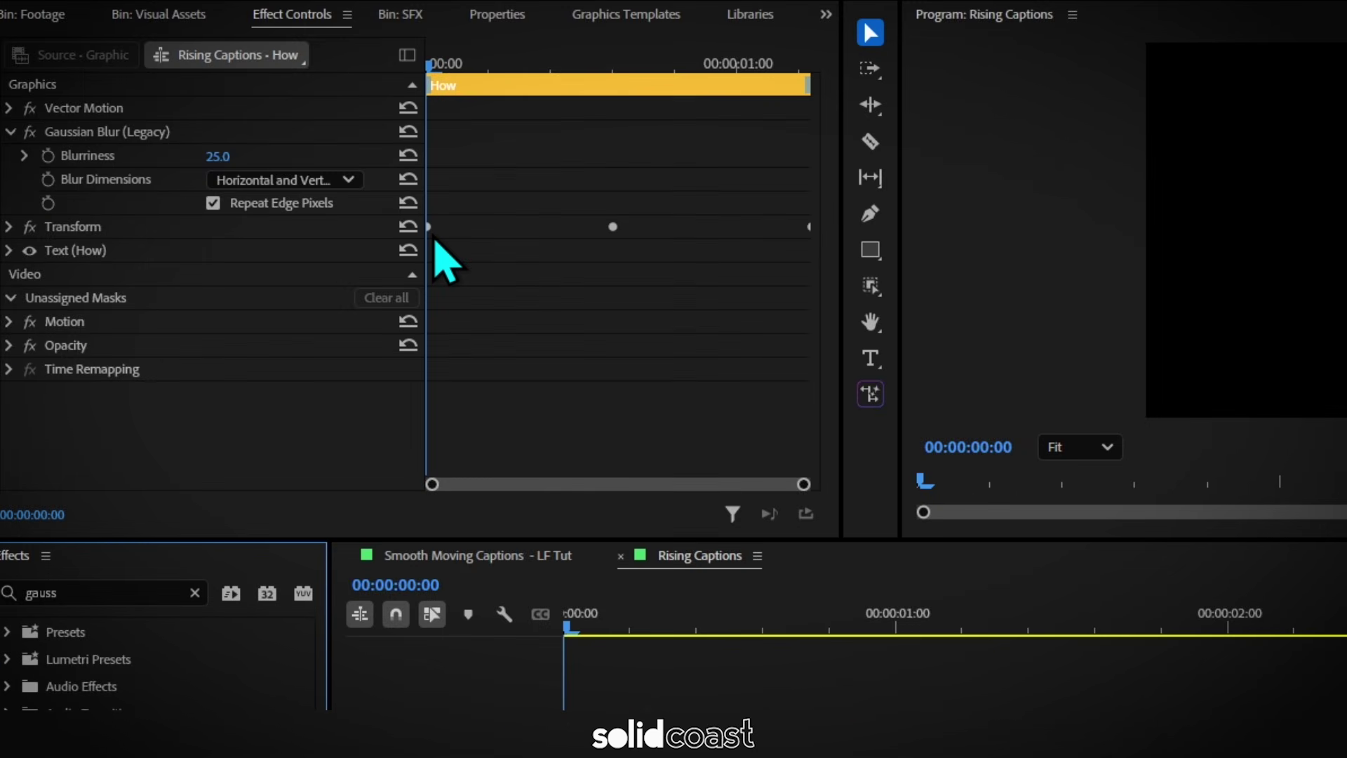
{"action": "left_click", "coordinate": [47, 156]}
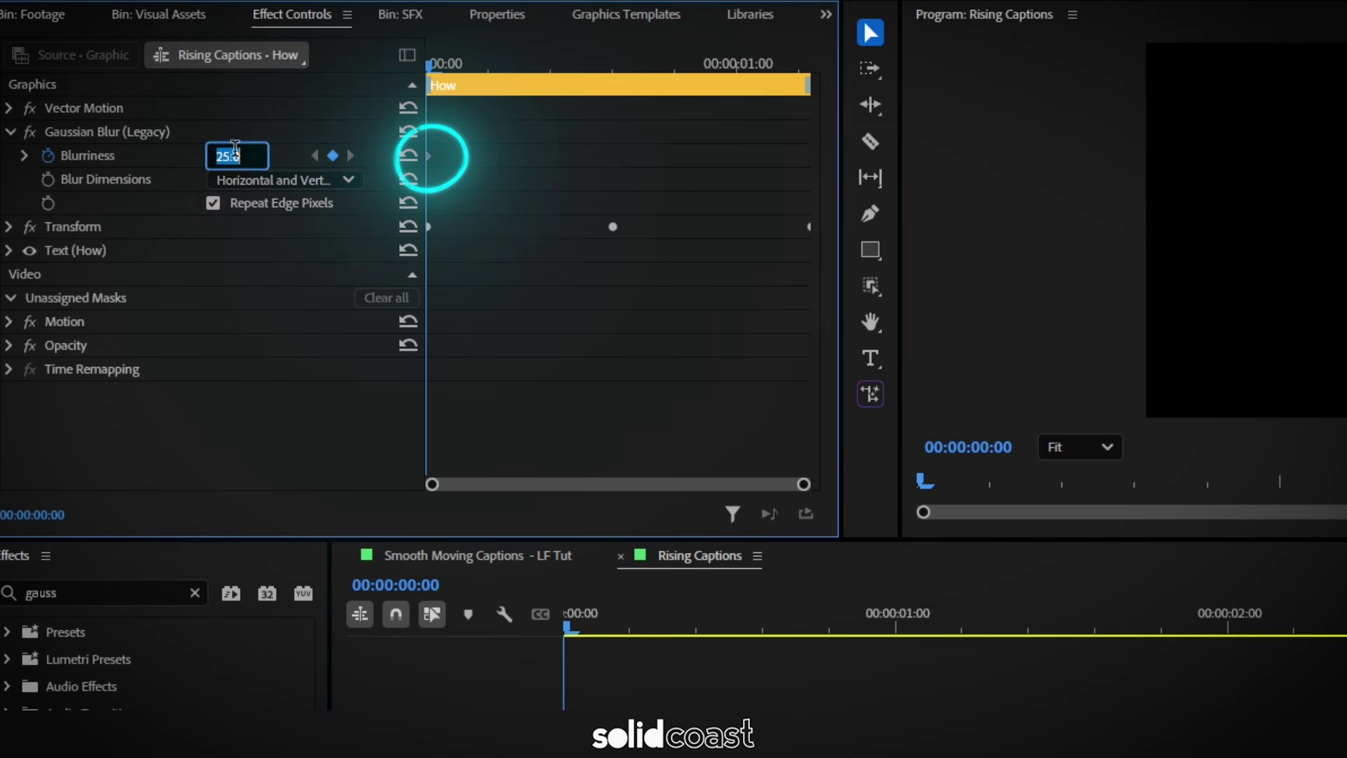
{"action": "type", "text": "70"}
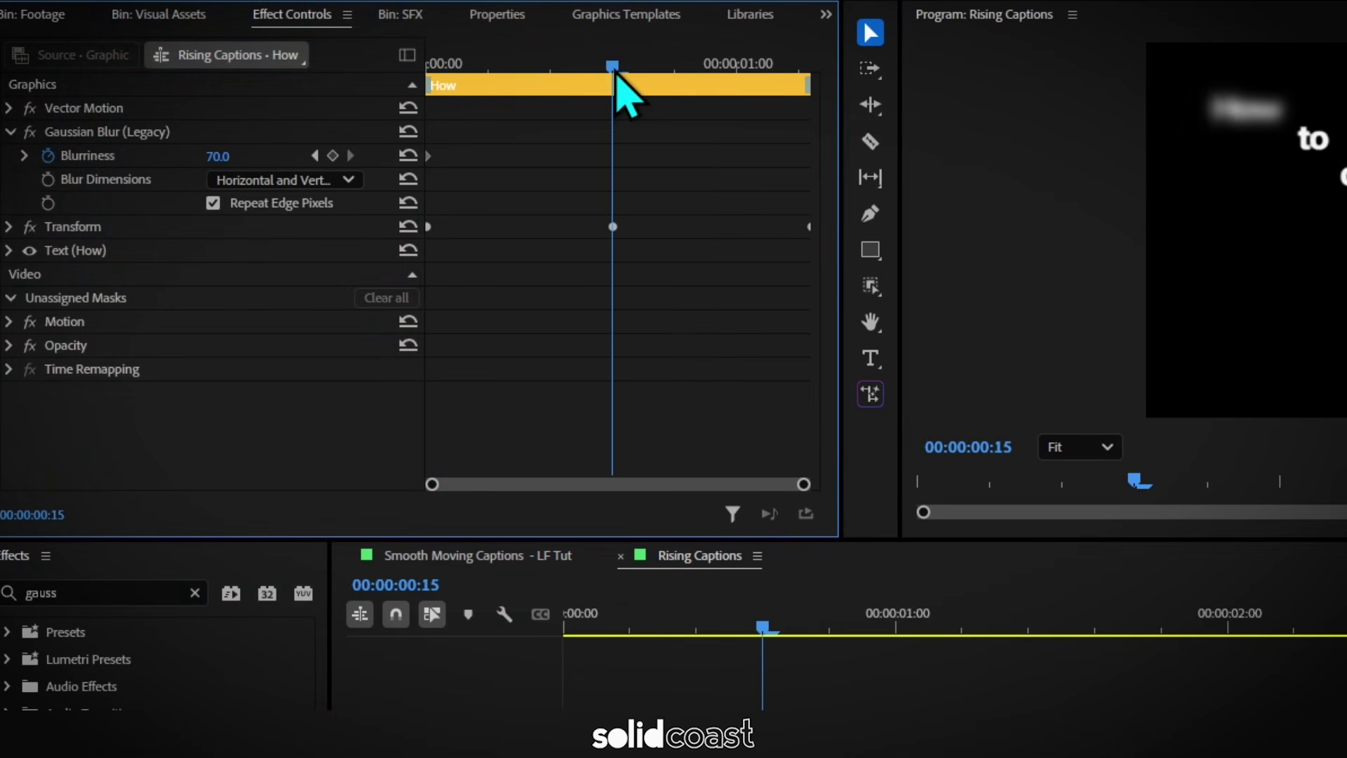
Add Blurriness keyframes of 0 at 00:00:00:15 and 70 at 00:00:01:06 on the "How" clip.
{"action": "left_click", "coordinate": [221, 155]}
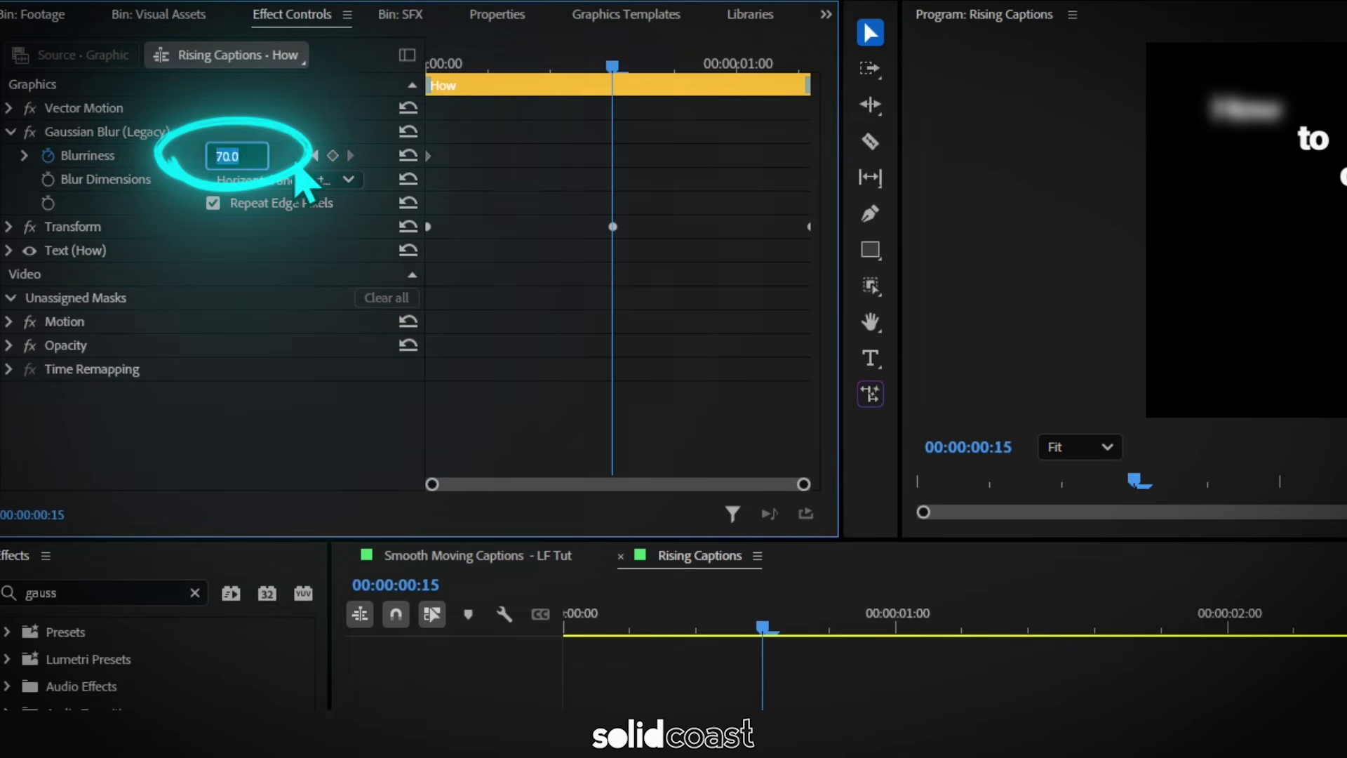
{"action": "left_click_drag", "start_coordinate": [556, 83], "coordinate": [812, 95]}
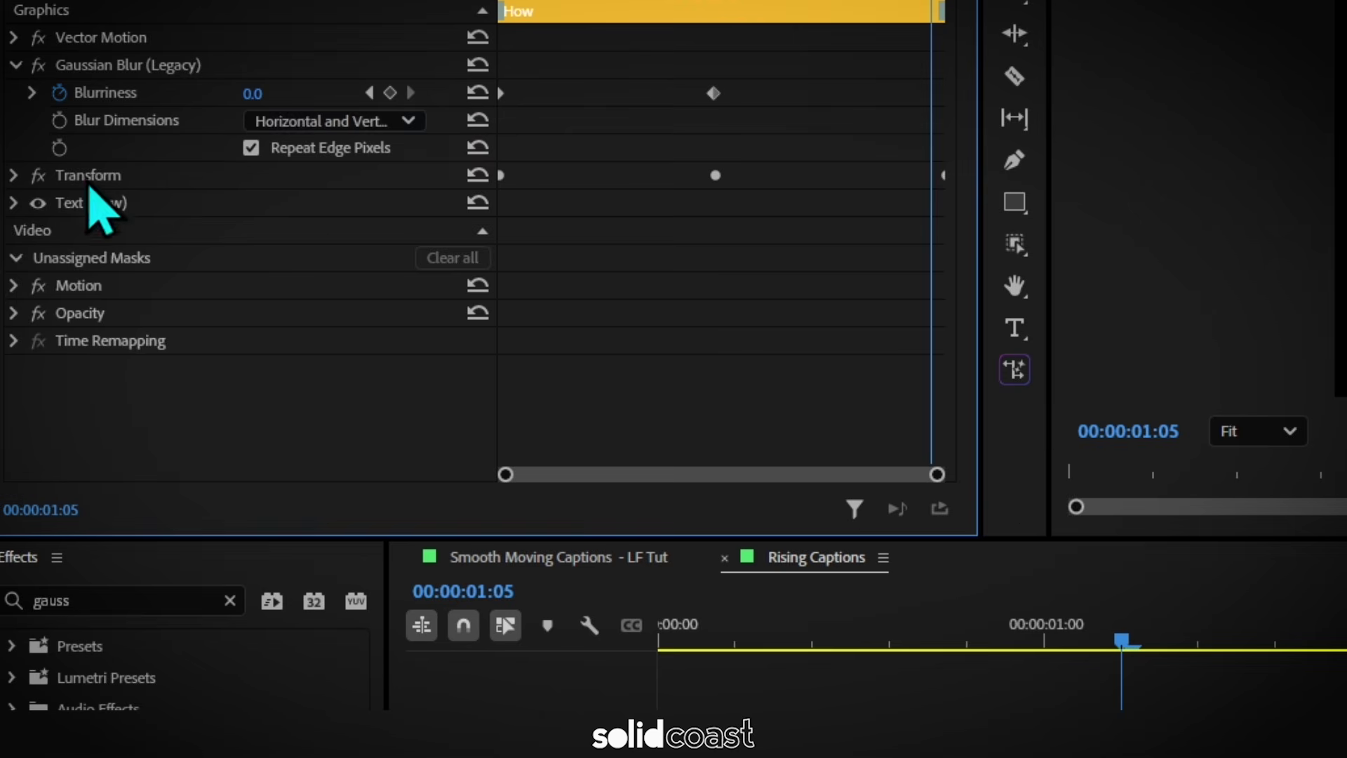
{"action": "left_click", "coordinate": [14, 174]}
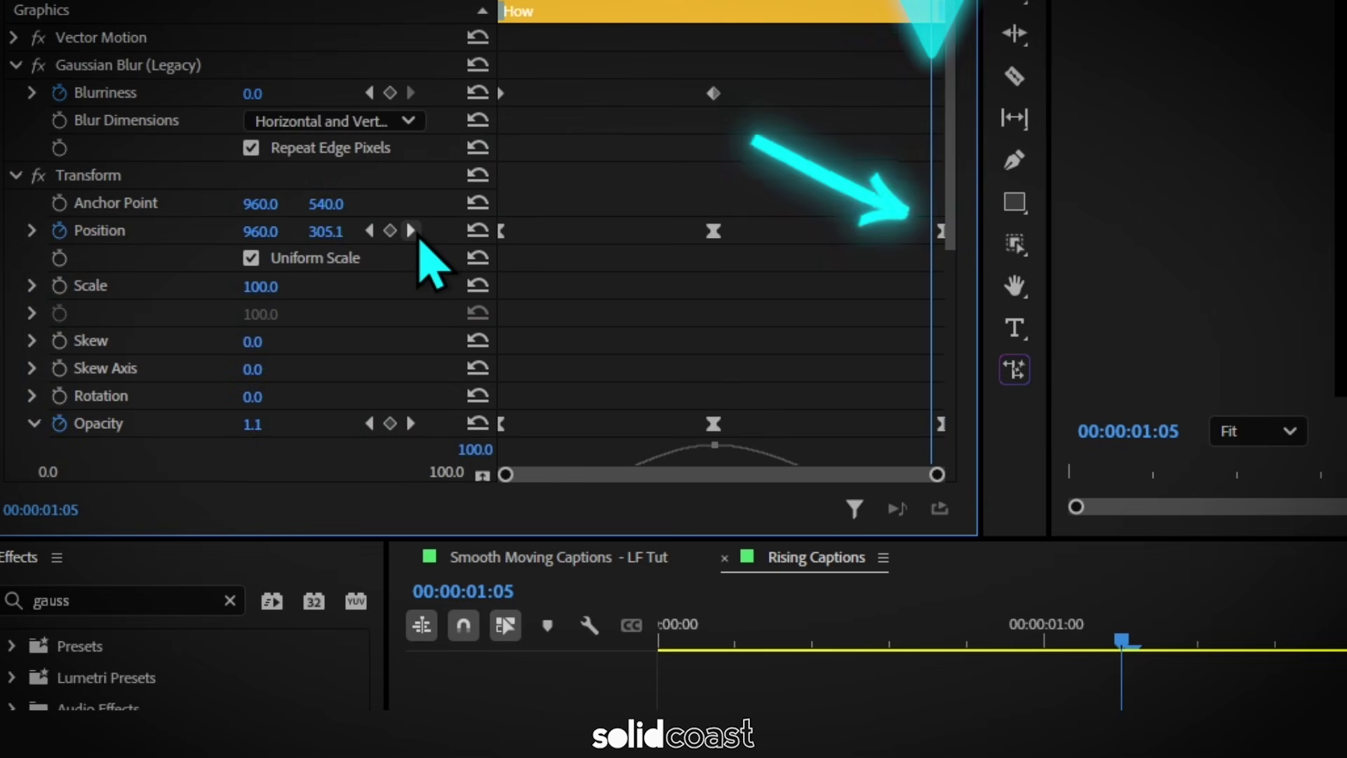
{"action": "left_click", "coordinate": [418, 237]}
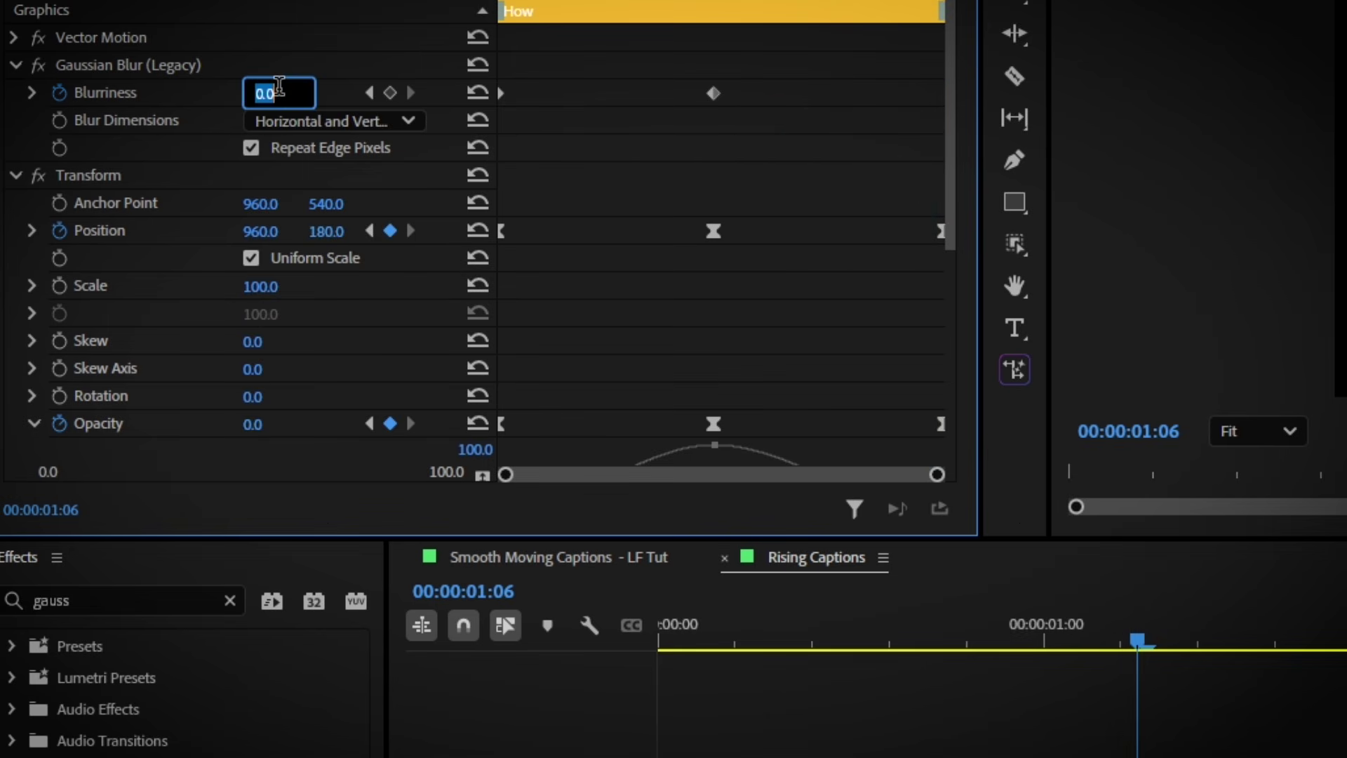
{"action": "type", "text": "70"}
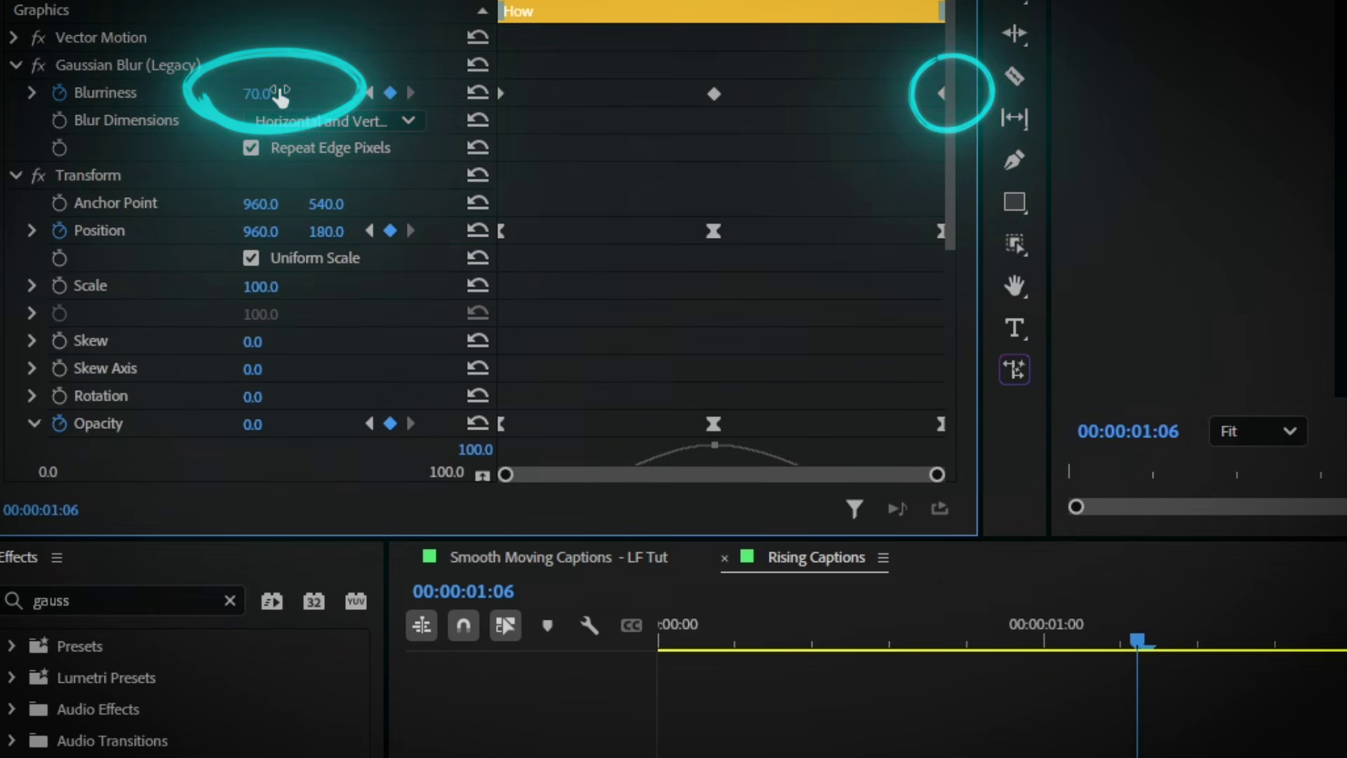
Smooth the Gaussian Blur's Blurriness keyframes with Bezier interpolation.
{"action": "left_click", "coordinate": [33, 93]}
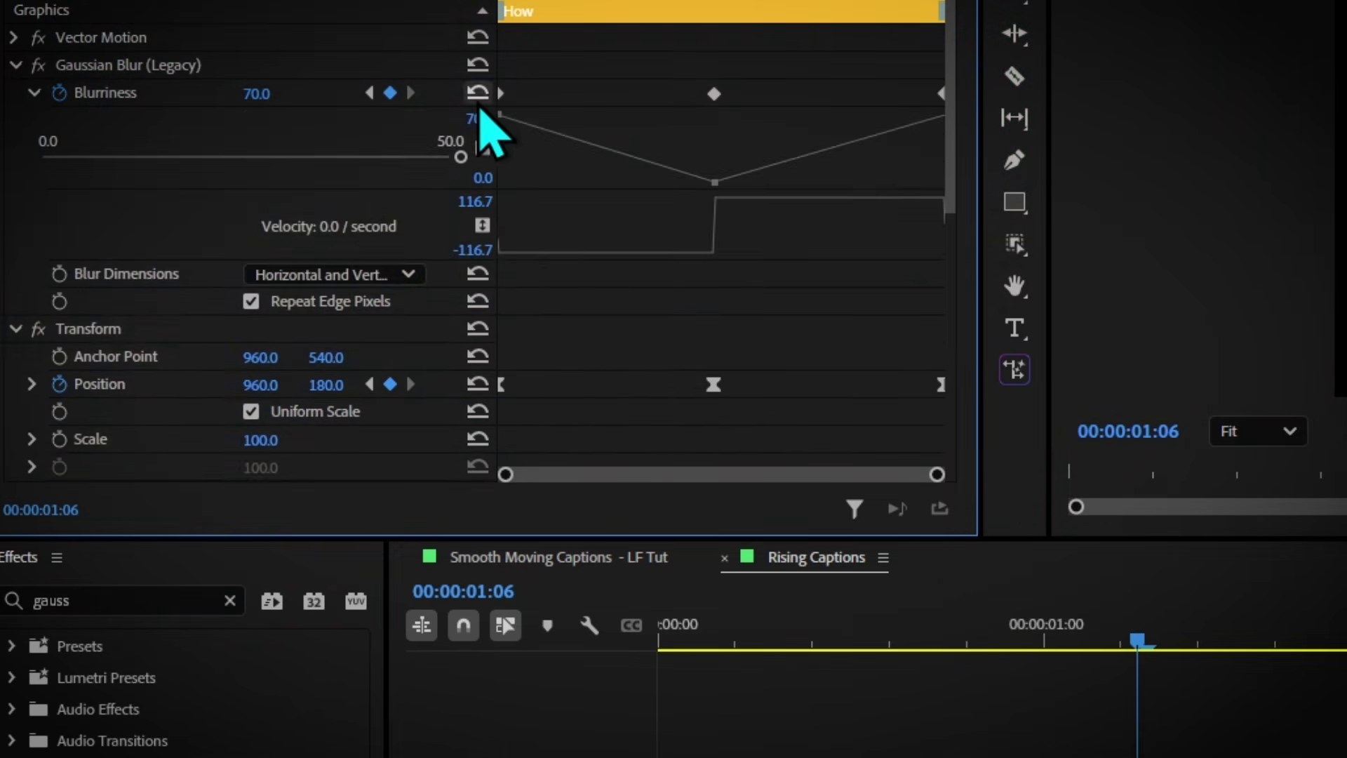
{"action": "right_click", "coordinate": [501, 94]}
{"action": "left_click", "coordinate": [593, 314]}
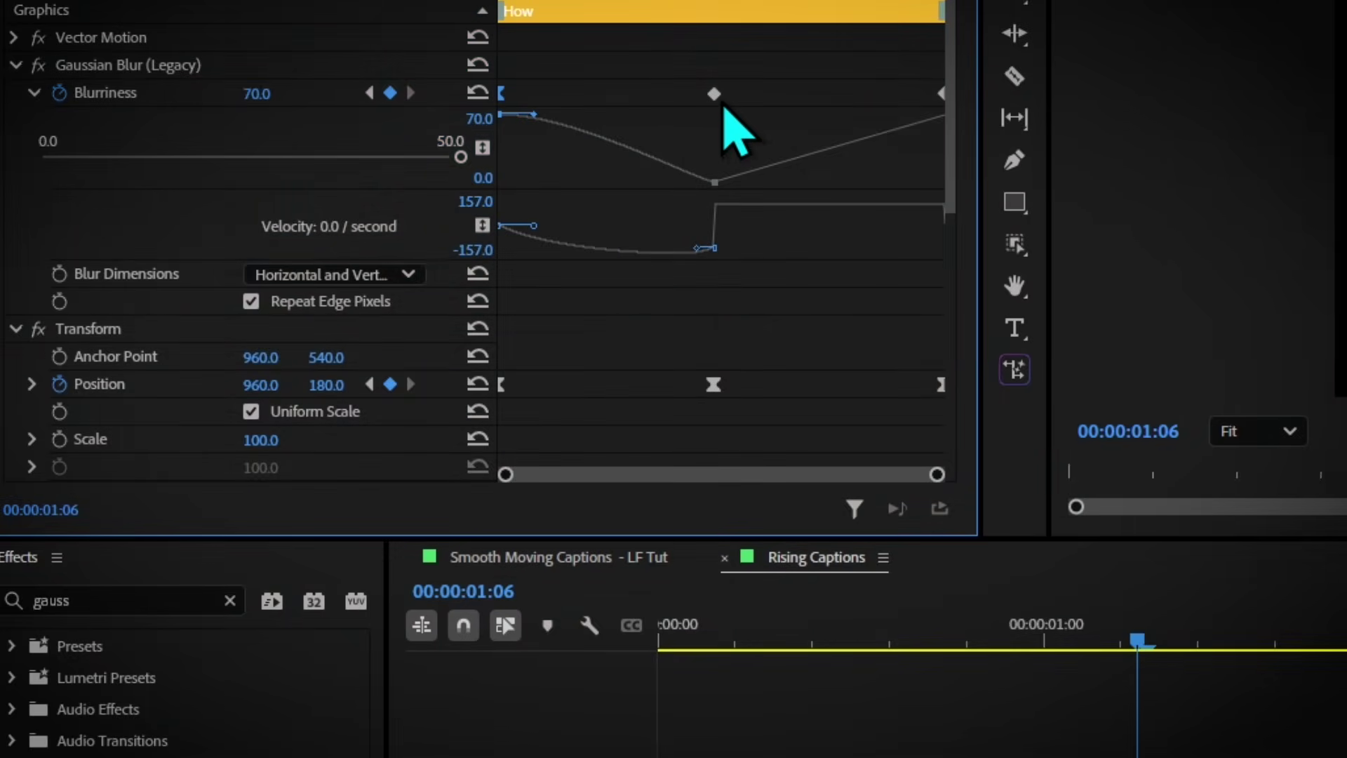
{"action": "right_click", "coordinate": [714, 93]}
{"action": "left_click", "coordinate": [786, 312]}
{"action": "right_click", "coordinate": [941, 94]}
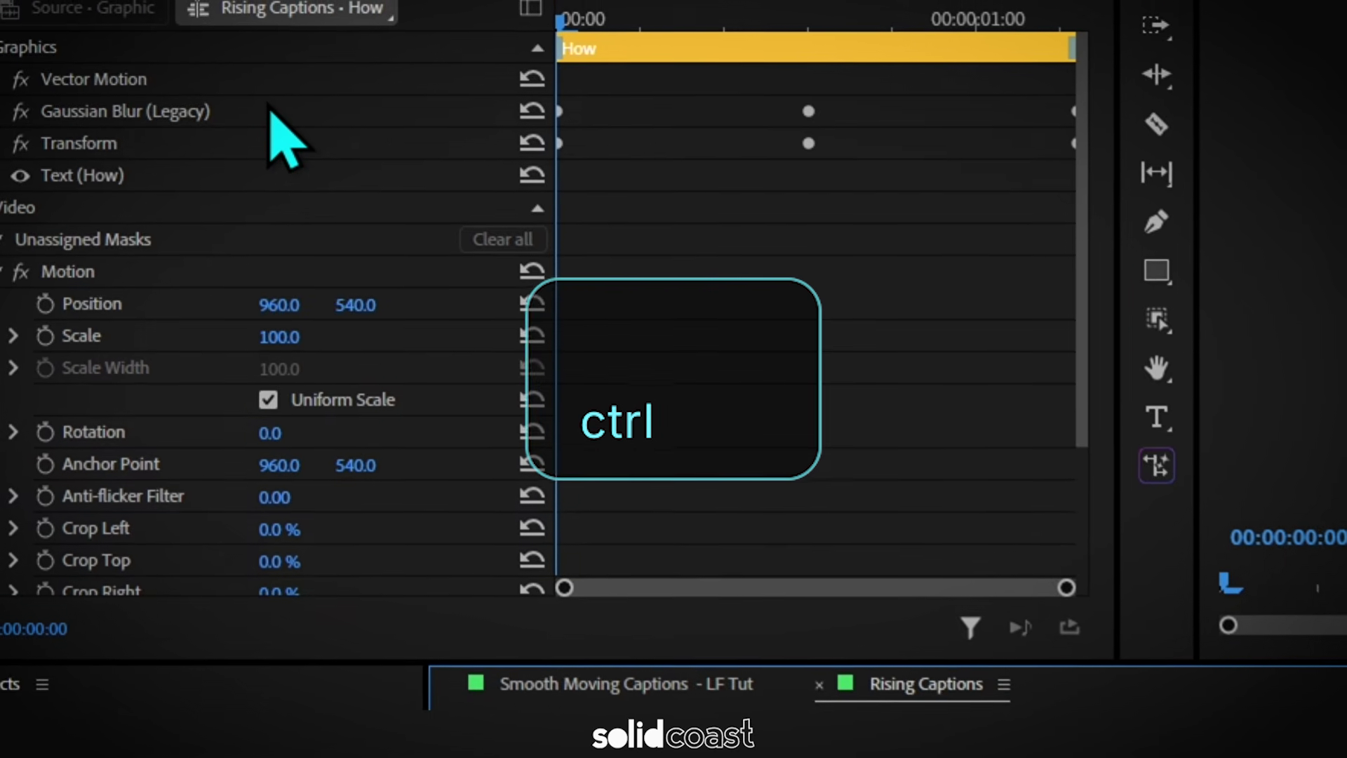
Copy the Gaussian Blur (Legacy) and Transform effects from the "How" clip to the other word clips.
{"action": "left_click", "coordinate": [271, 112], "text": "ctrl"}
{"action": "left_click", "coordinate": [274, 143], "text": "ctrl"}
{"action": "right_click", "coordinate": [274, 143]}
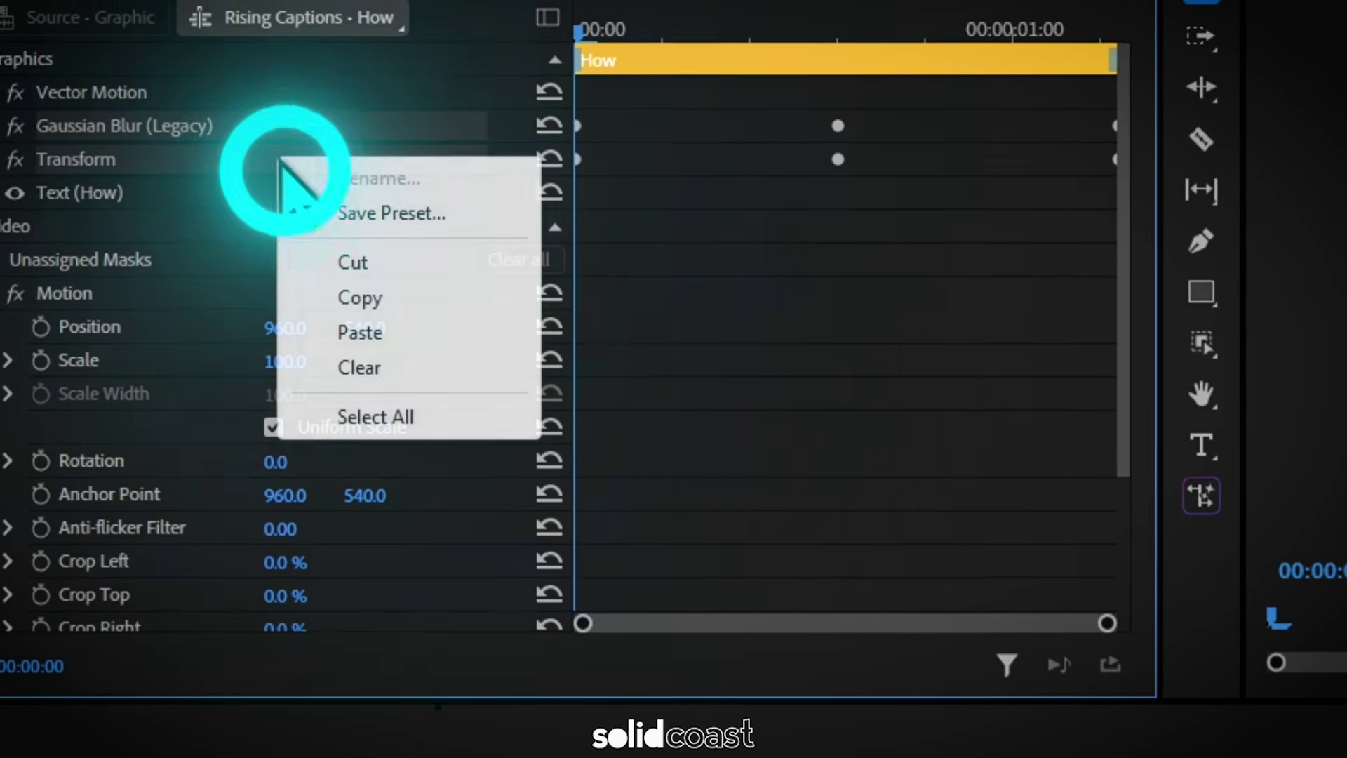
{"action": "left_click", "coordinate": [358, 297]}
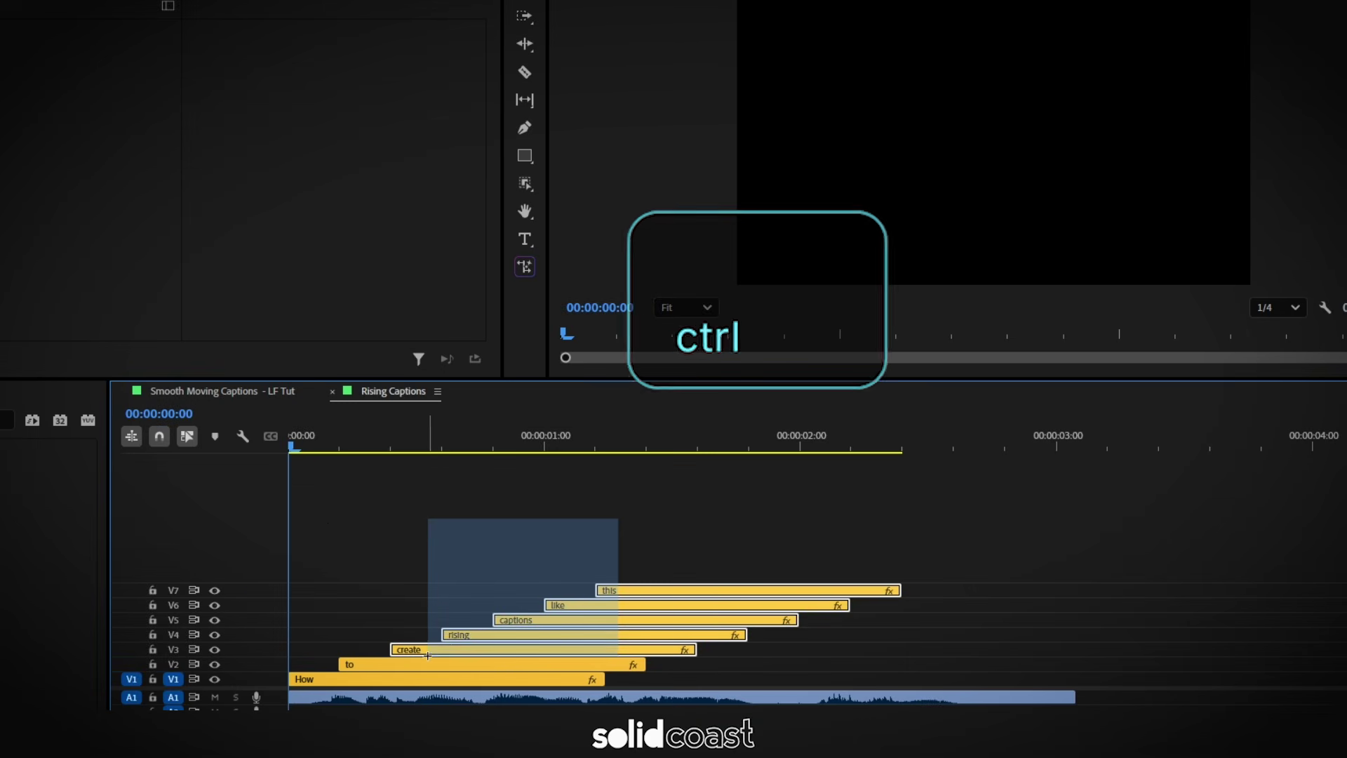
Shift the word clips along the timeline to match the spoken words in the audio, starting "How" at 00:00:00:03.
{"action": "key", "text": "space"}
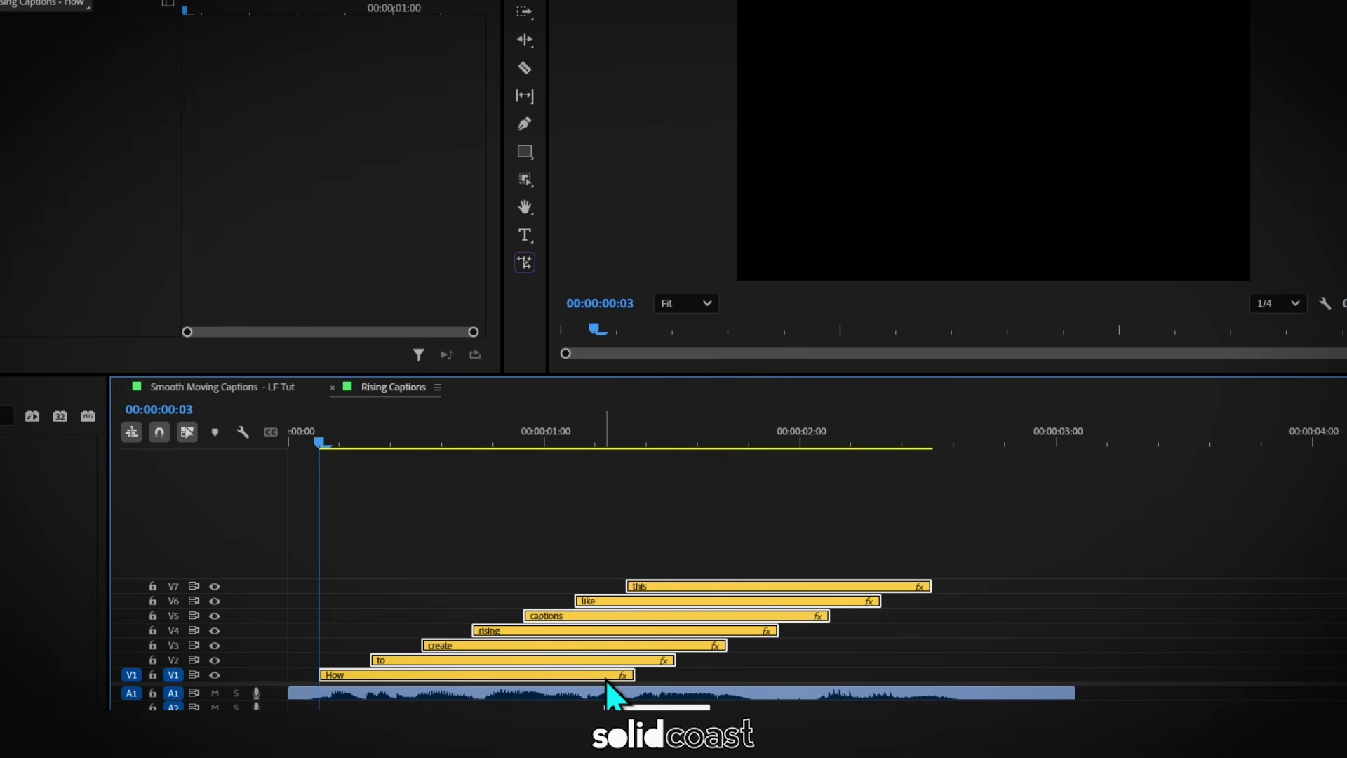
{"action": "left_click", "coordinate": [430, 645]}
{"action": "left_click_drag", "start_coordinate": [411, 647], "coordinate": [402, 643]}
{"action": "key", "text": "space"}
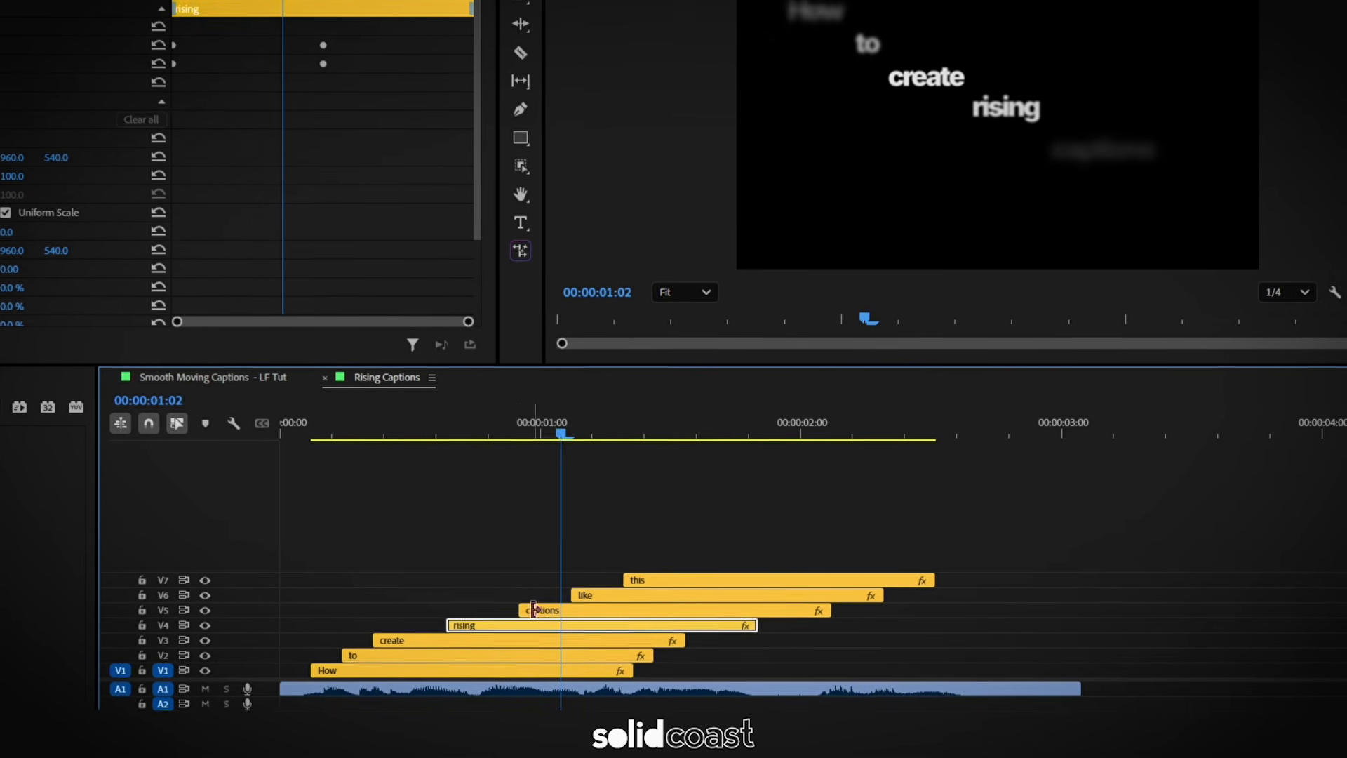
{"action": "key", "text": "space"}
{"action": "left_click_drag", "start_coordinate": [663, 597], "coordinate": [881, 601]}
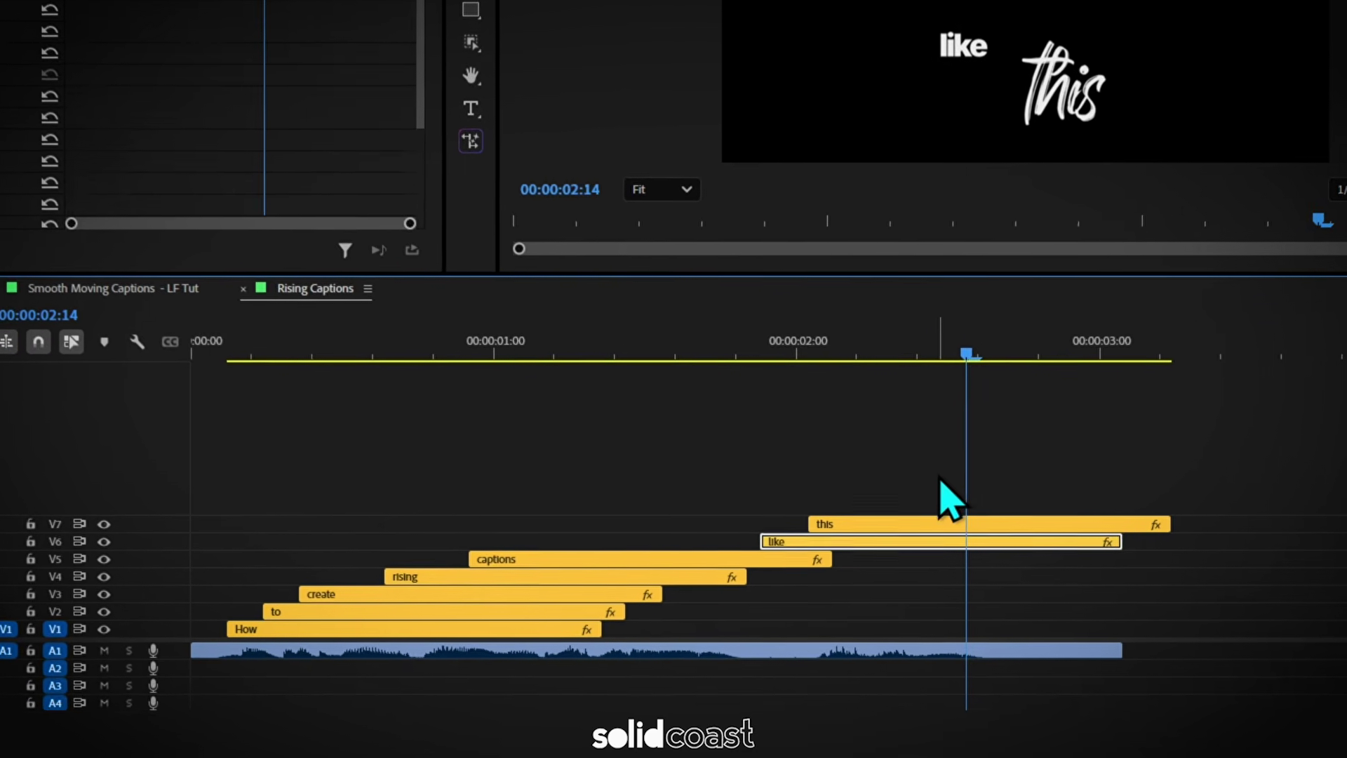
Nest all seven word clips into a sequence named "Rising Caption".
{"action": "left_click_drag", "start_coordinate": [940, 479], "coordinate": [480, 612]}
{"action": "right_click", "coordinate": [480, 611]}
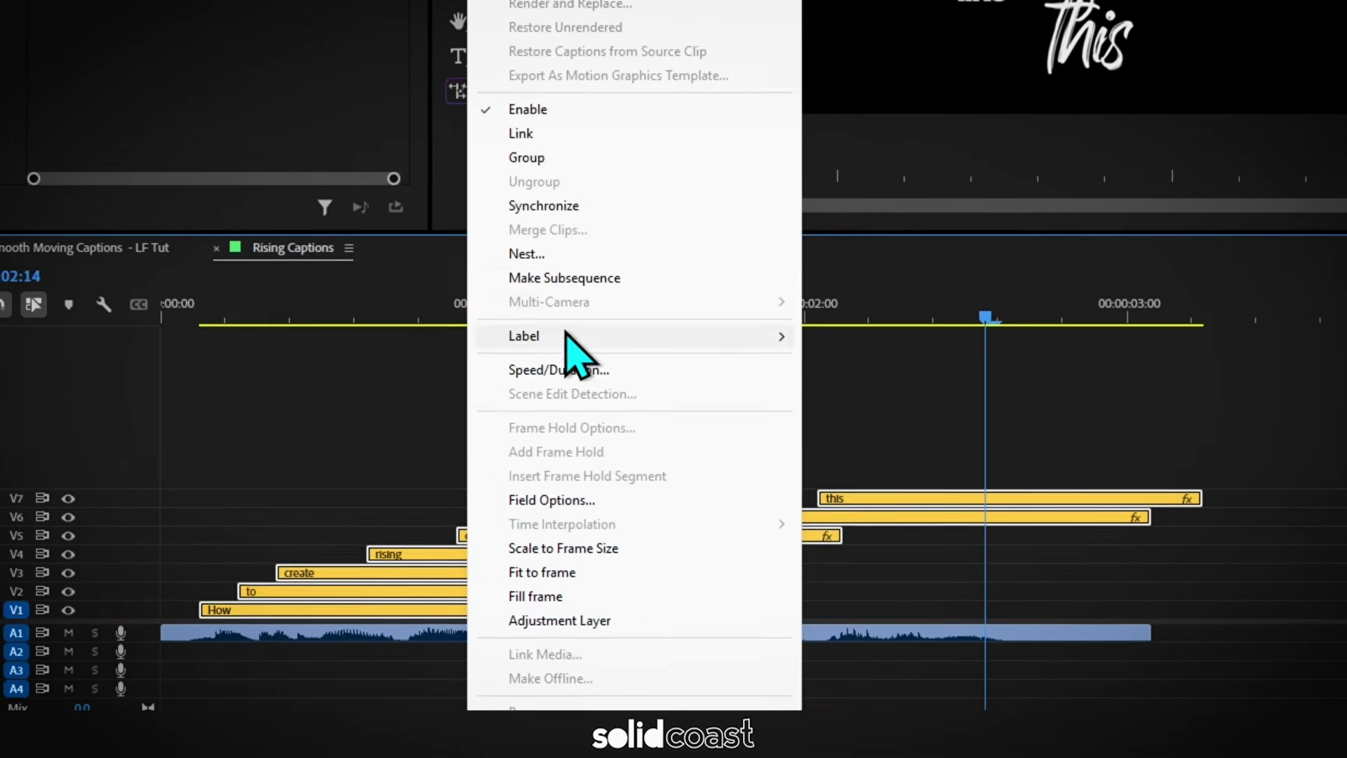
{"action": "left_click", "coordinate": [589, 260]}
{"action": "type", "text": "Rising Caption"}
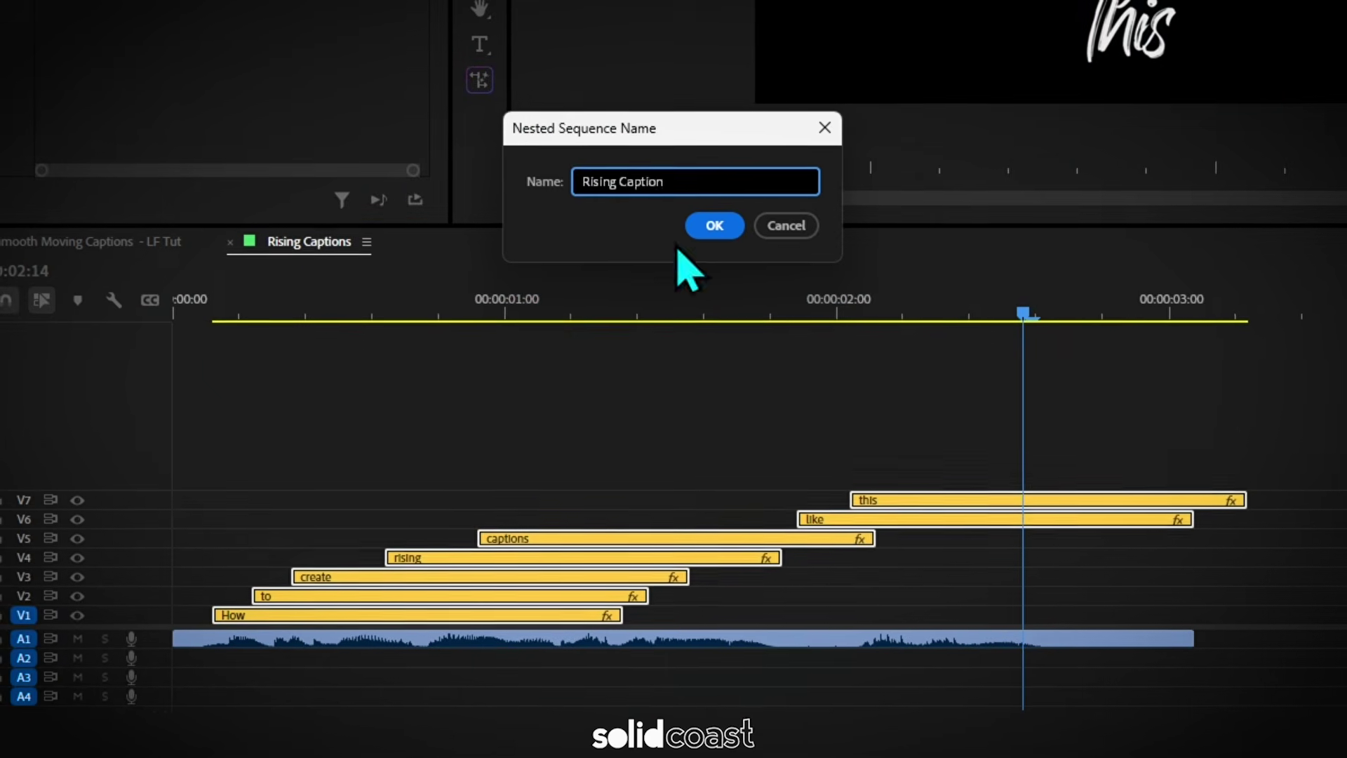
{"action": "left_click", "coordinate": [705, 222]}
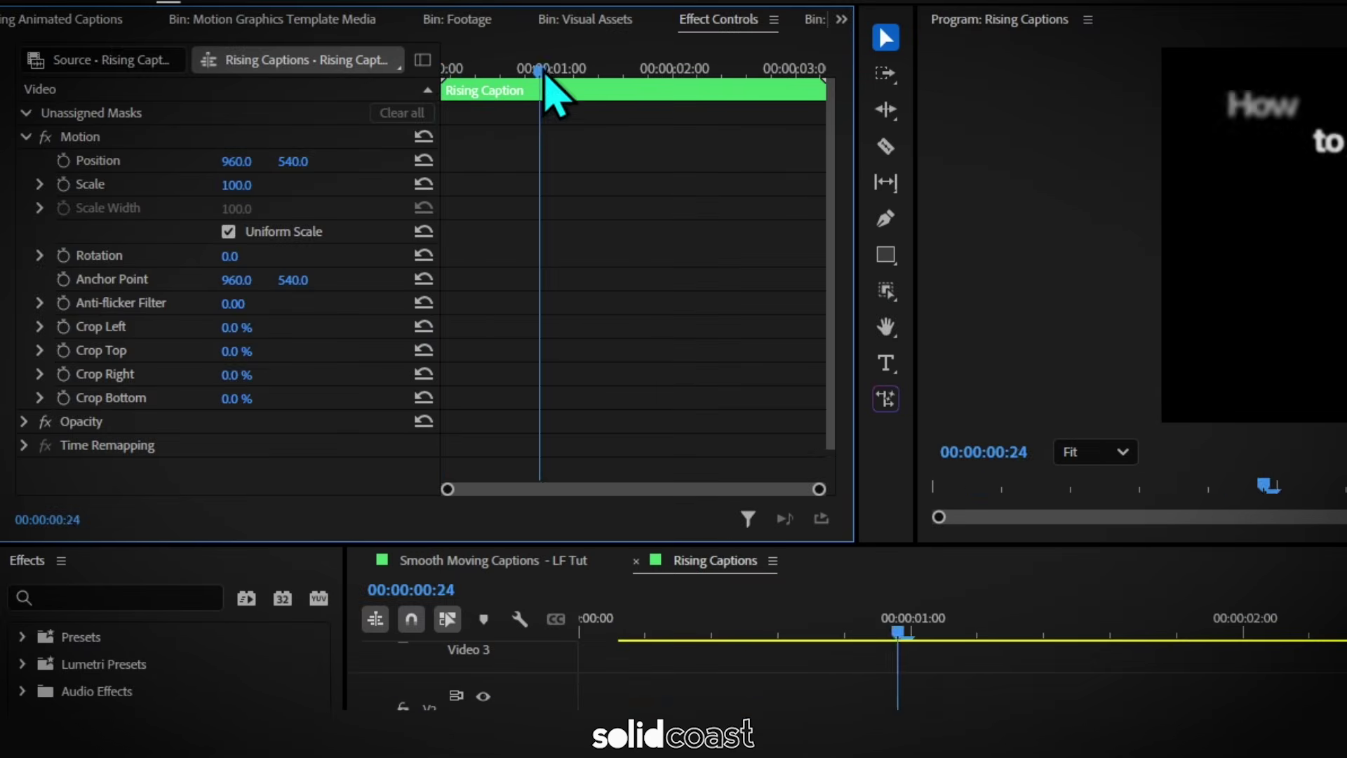
Keyframe the nest's Motion Position with a vertical value of 700 at 00:00:00:03, and add an end keyframe at 00:00:03:05.
{"action": "left_click", "coordinate": [63, 160]}
{"action": "left_click", "coordinate": [280, 148]}
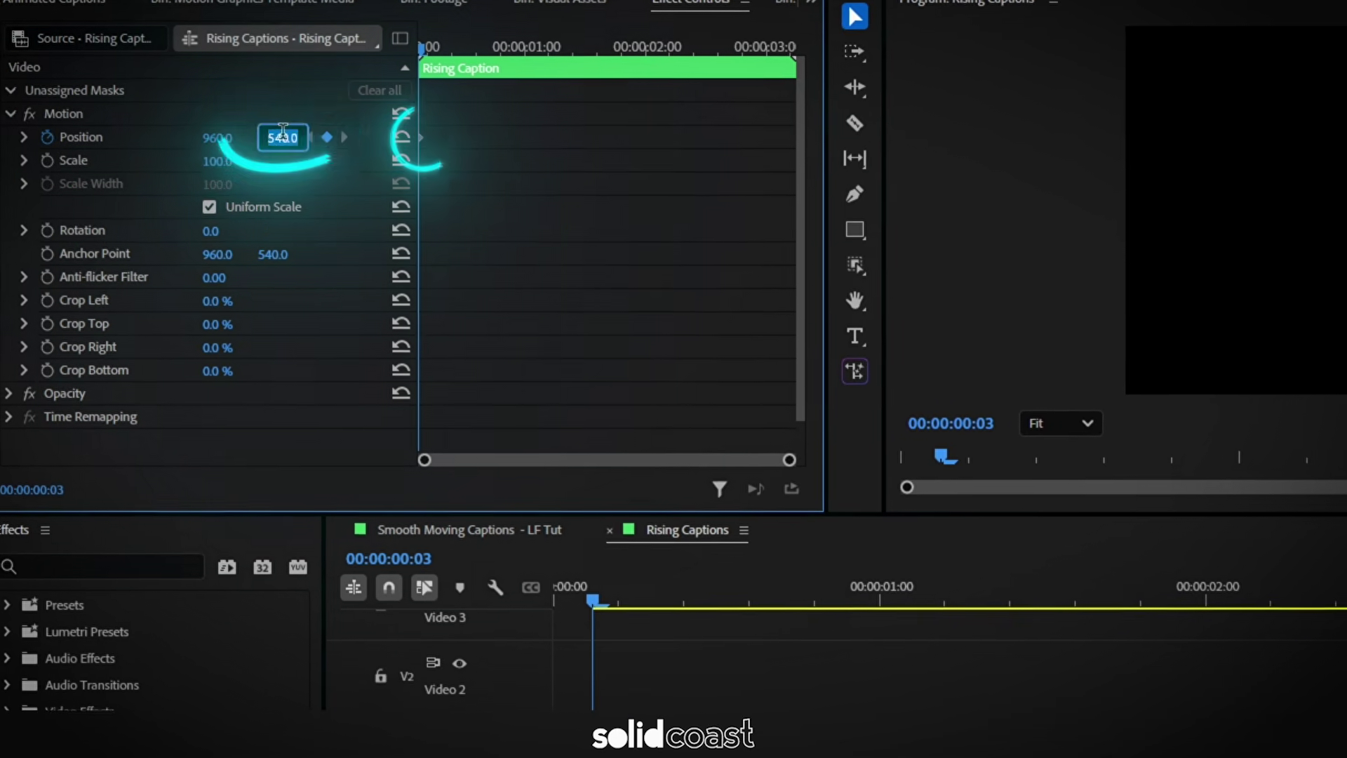
{"action": "type", "text": "70"}
{"action": "left_click_drag", "start_coordinate": [415, 40], "coordinate": [807, 129]}
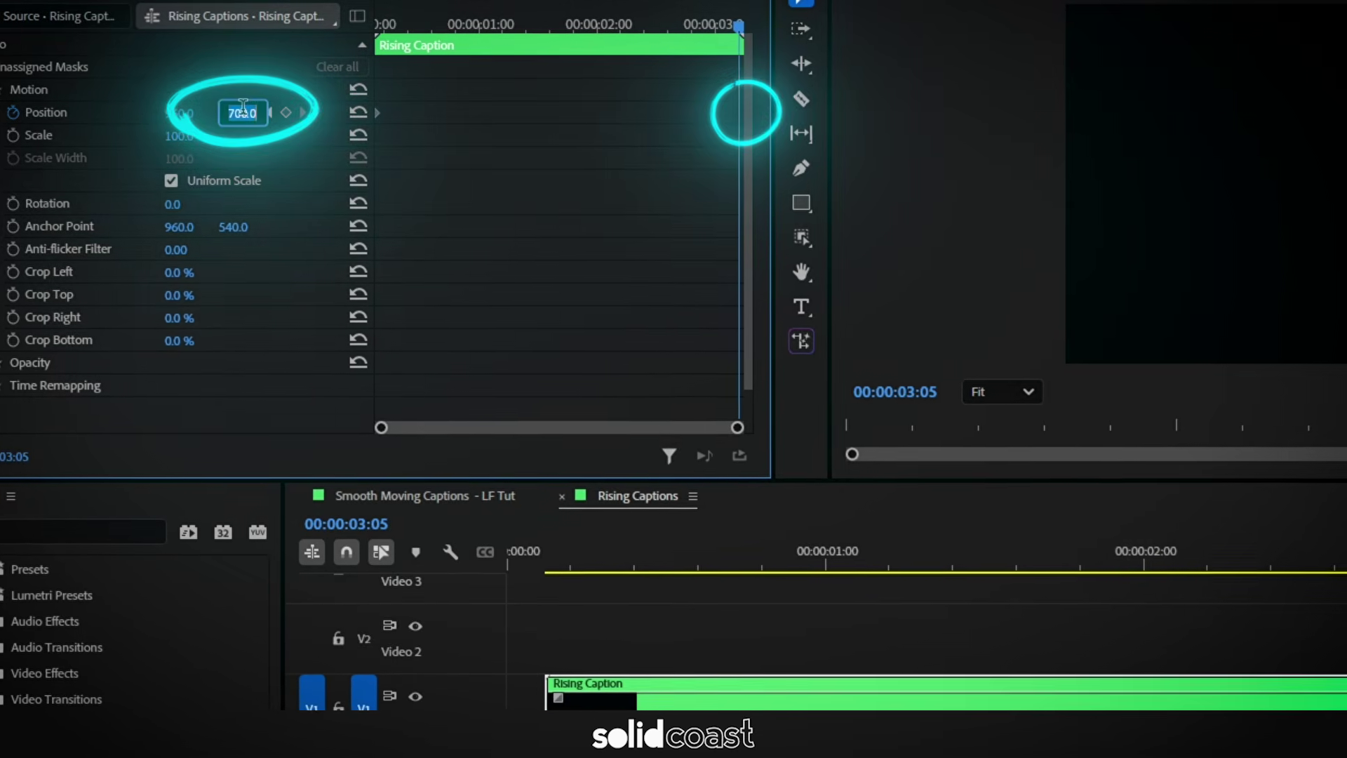
{"action": "key", "text": "Return"}
{"action": "left_click_drag", "start_coordinate": [737, 26], "coordinate": [290, 103]}
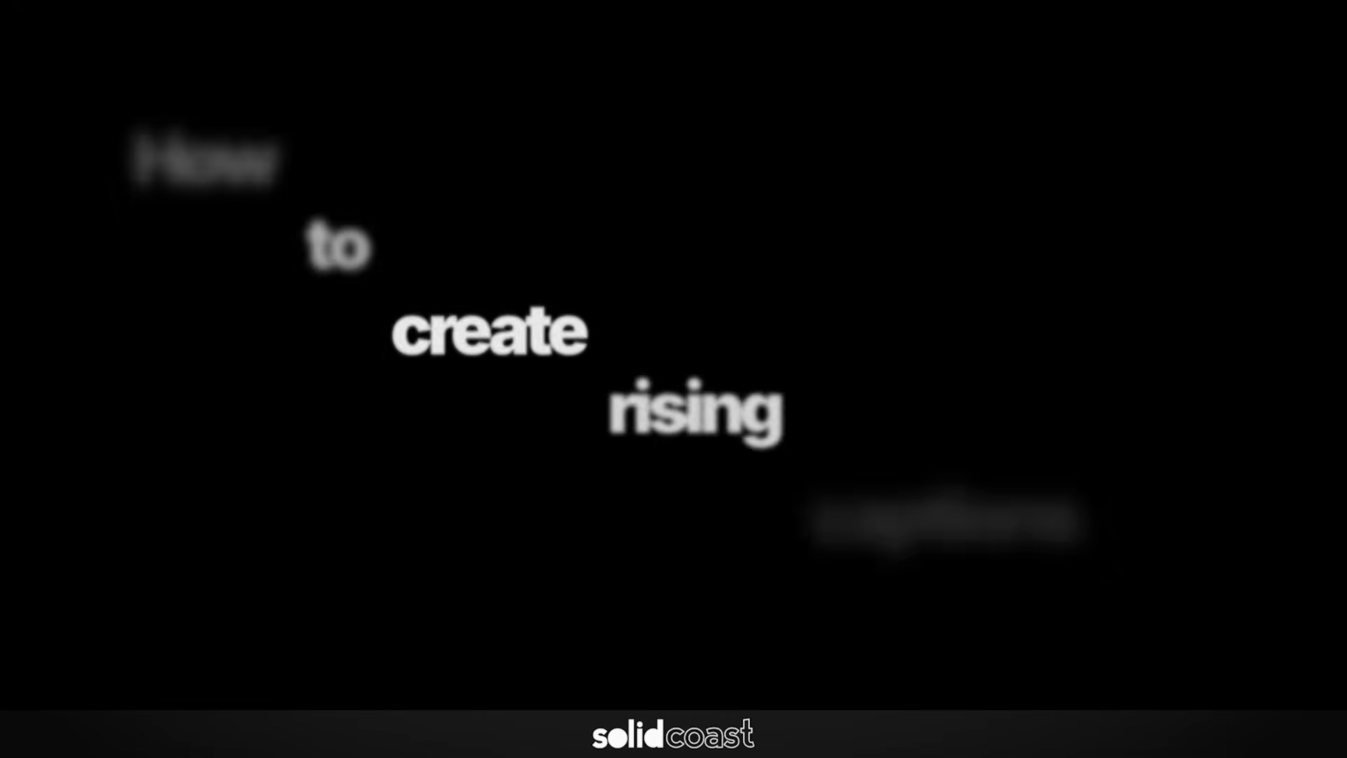